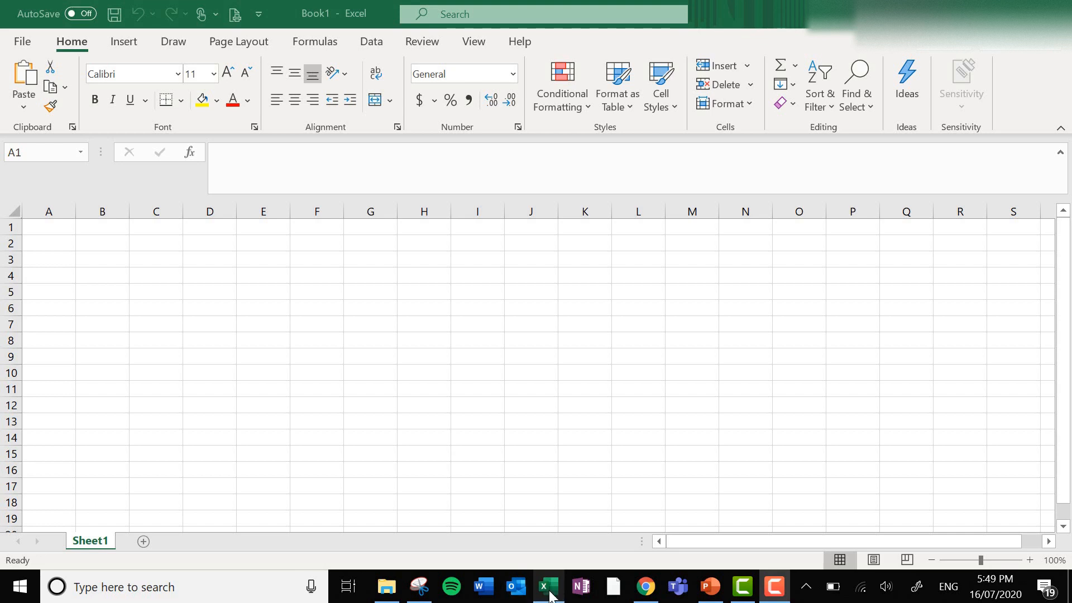
mouse_move(557, 589)
click(48, 229)
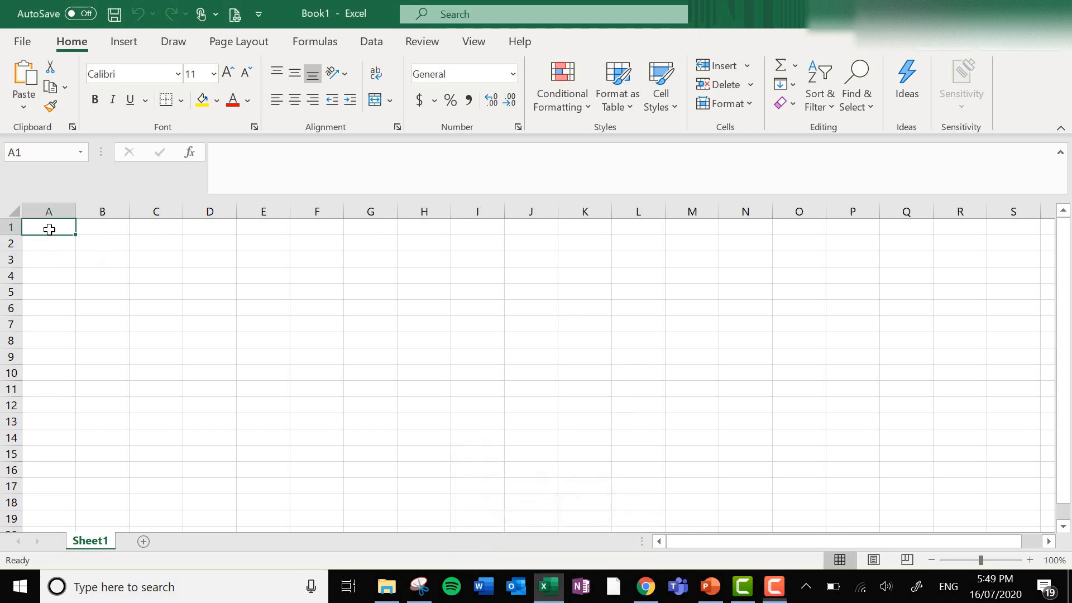
click(230, 285)
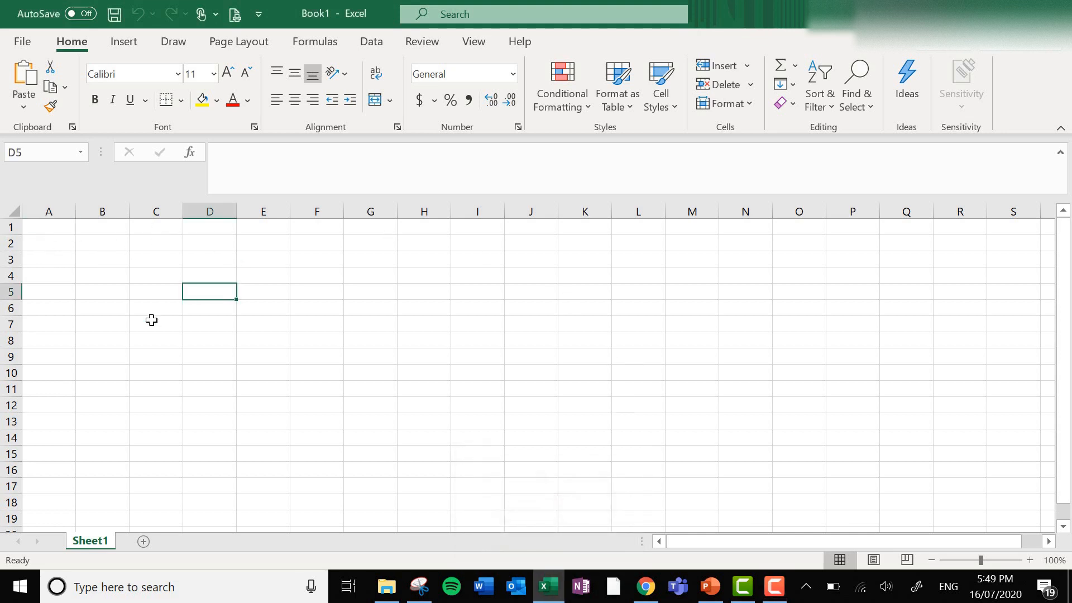
click(151, 317)
click(436, 421)
click(685, 336)
click(210, 308)
click(376, 421)
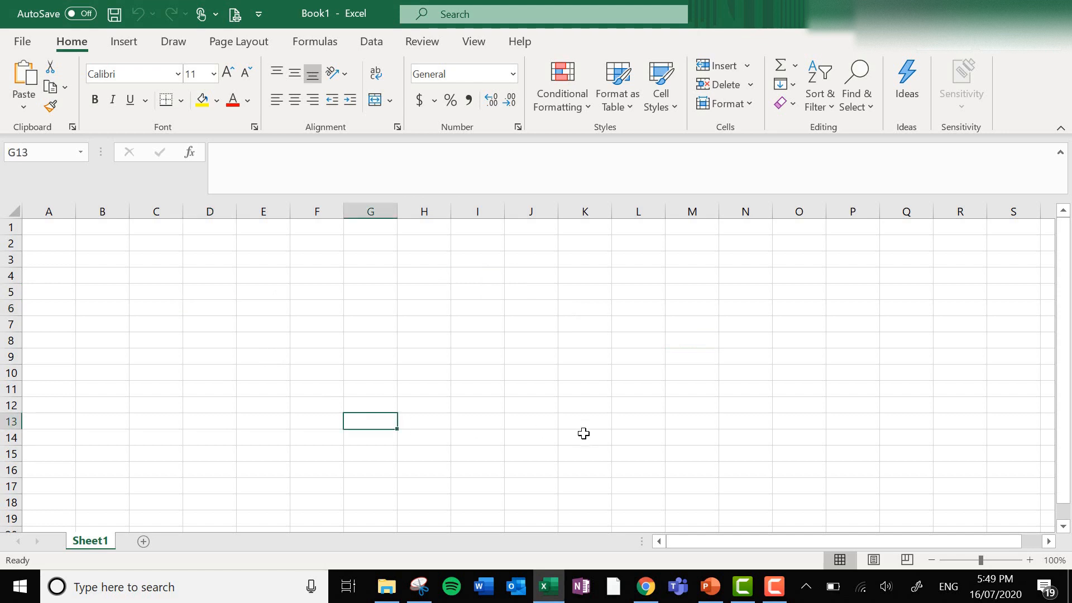
click(582, 435)
click(638, 324)
click(412, 313)
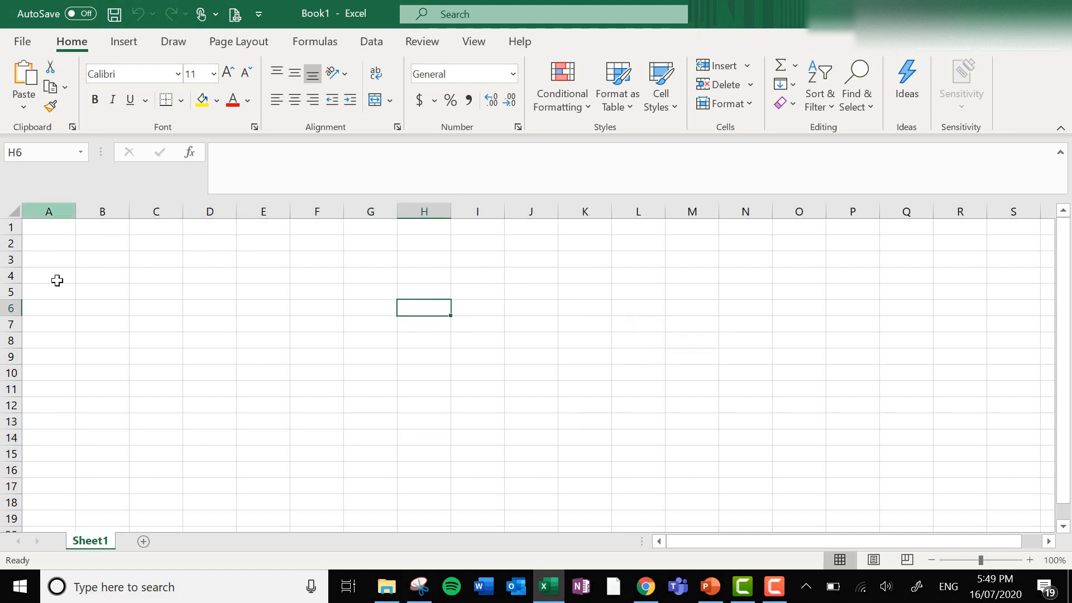
scroll(75, 311, down, 7)
scroll(76, 343, up, 7)
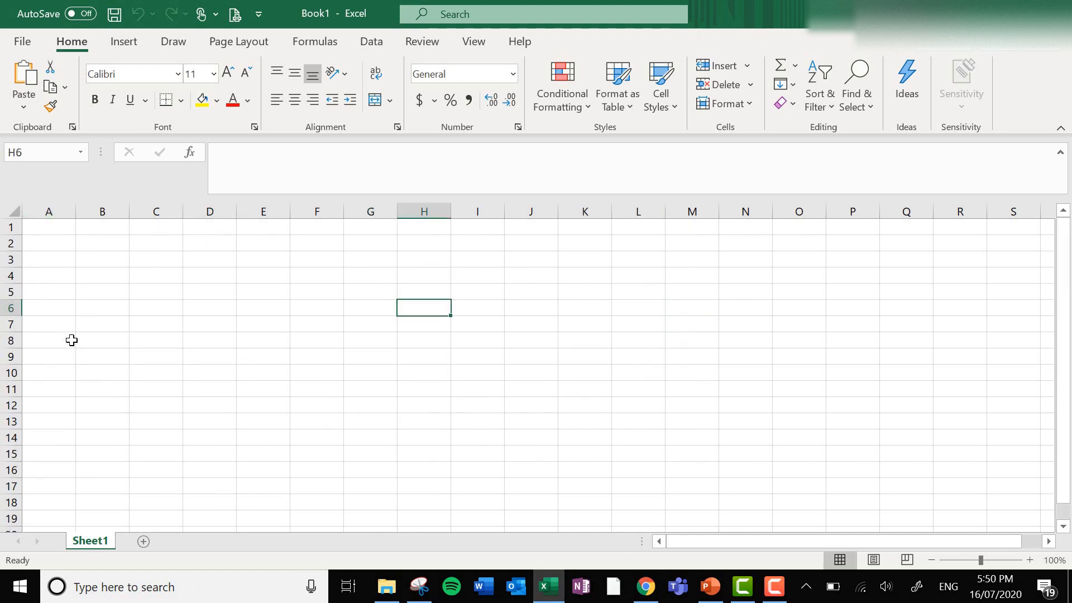
Enter the heading "Temperature of water" in A1 and fit column A's width to the text.
click(48, 226)
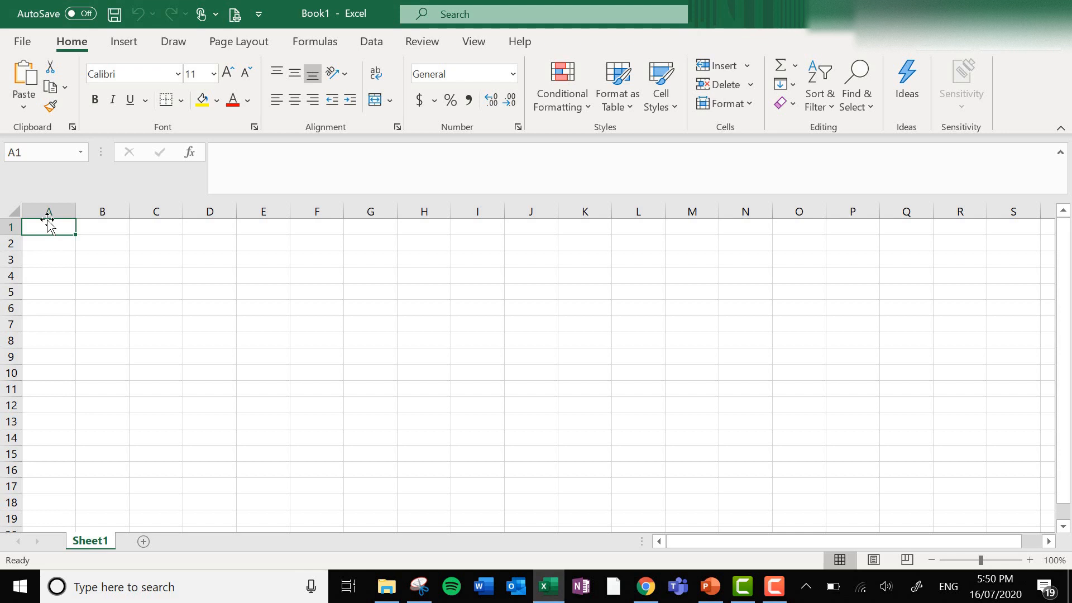
text(Tempera)
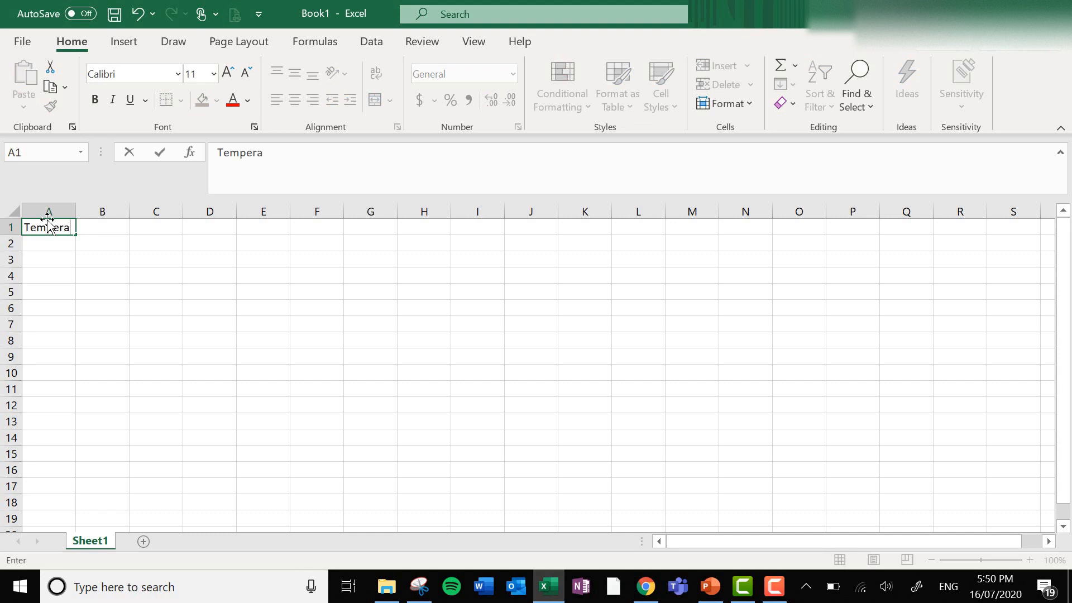
text(ture of water)
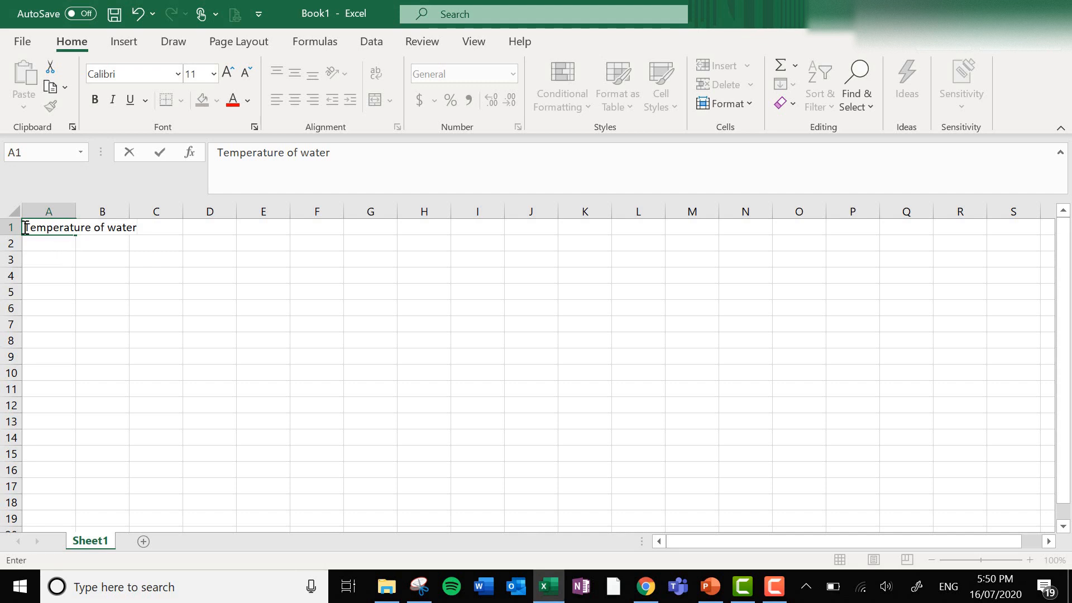
drag(24, 228, 140, 228)
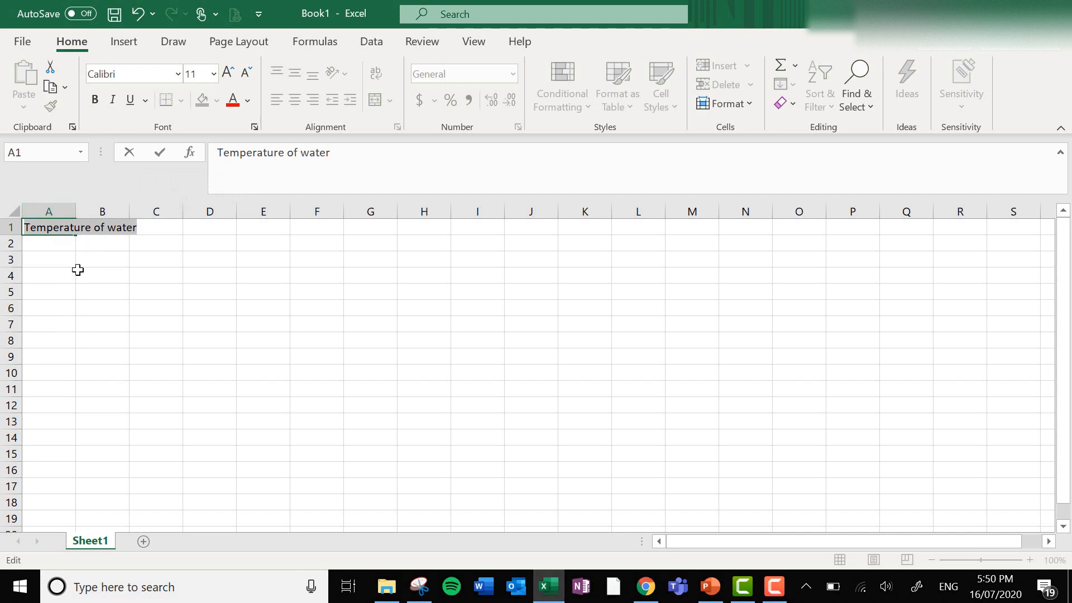
click(49, 210)
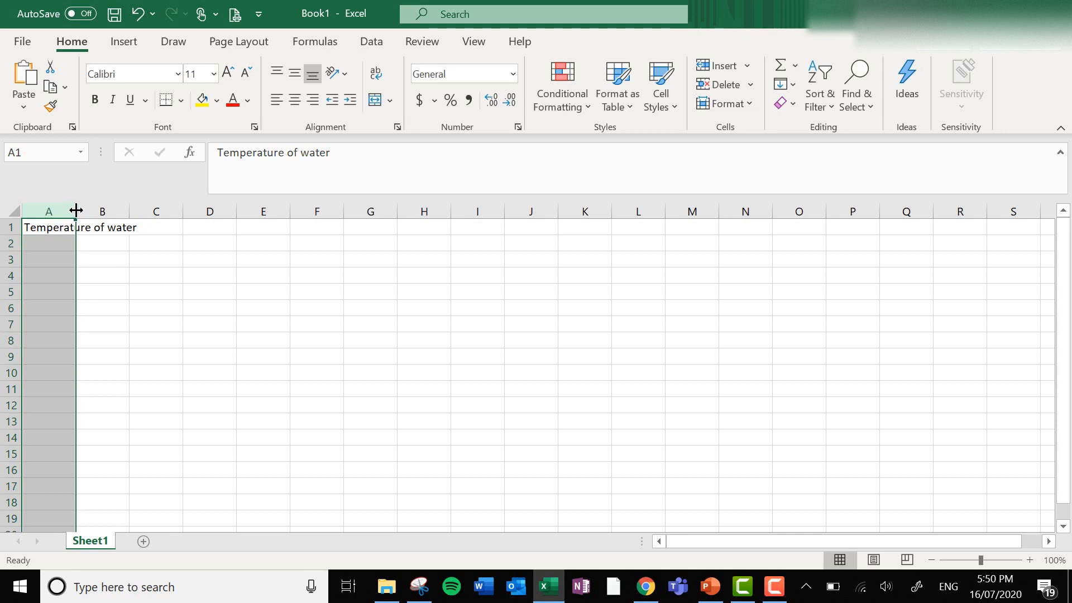
double_click(74, 211)
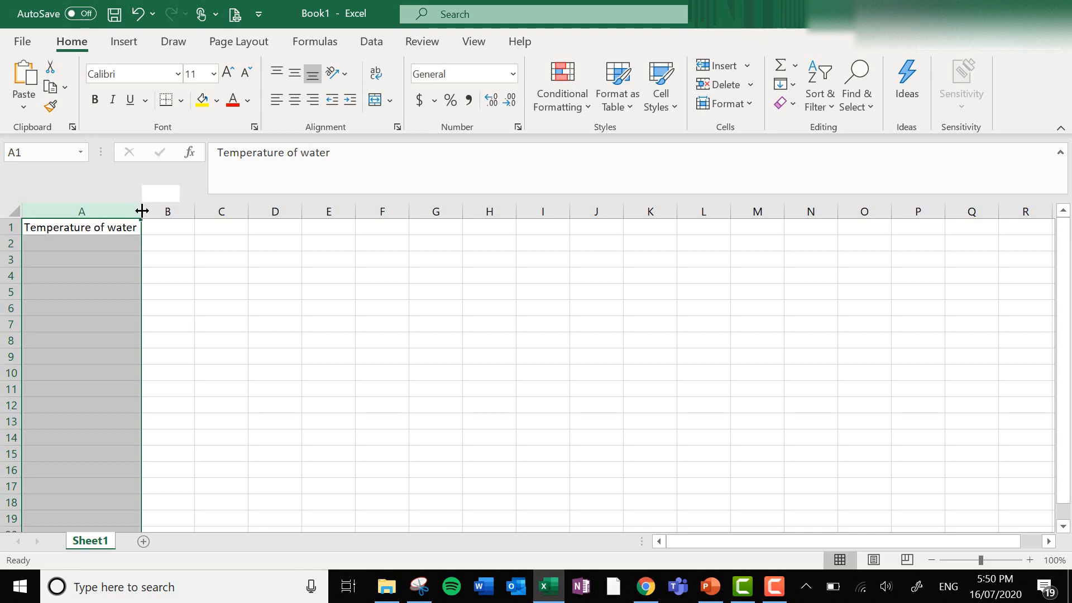
List the water temperature categories Hot, Room and Cold in cells A2 to A4.
click(120, 240)
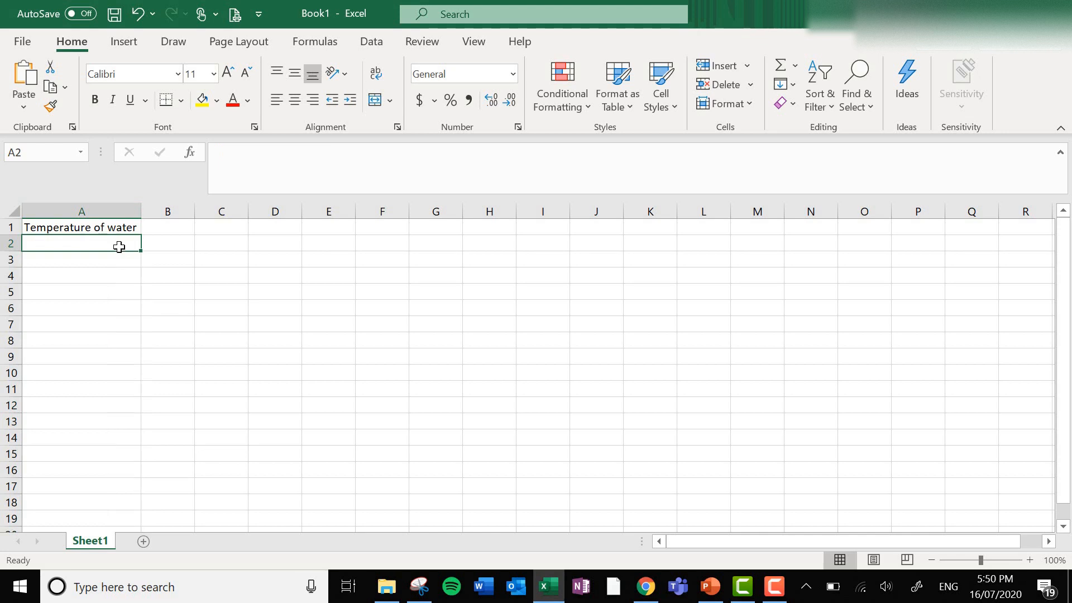
text(Hot)
key(Return)
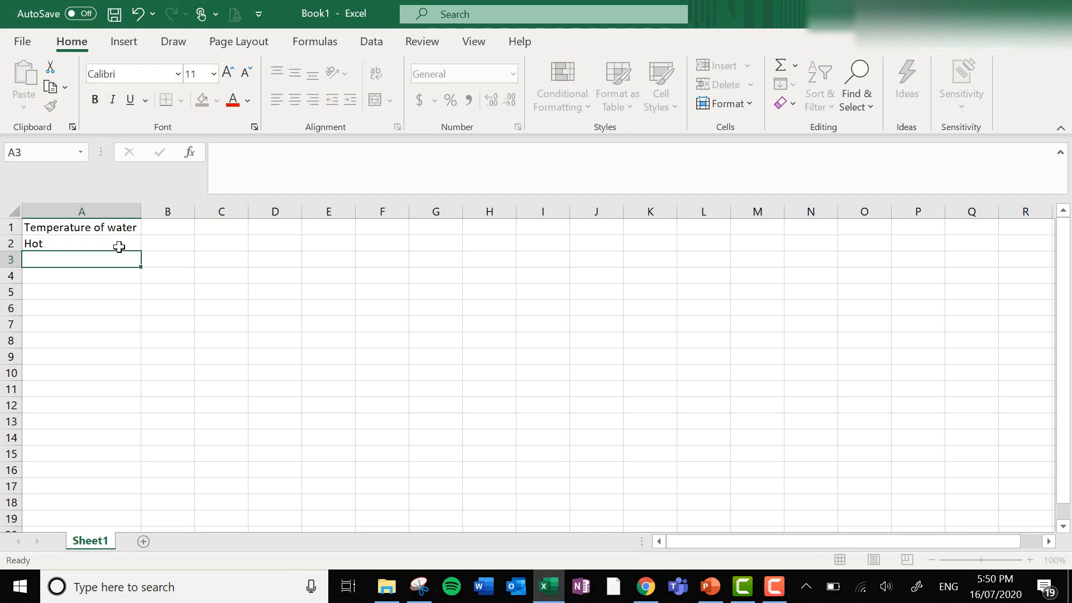
text(Room)
key(Return)
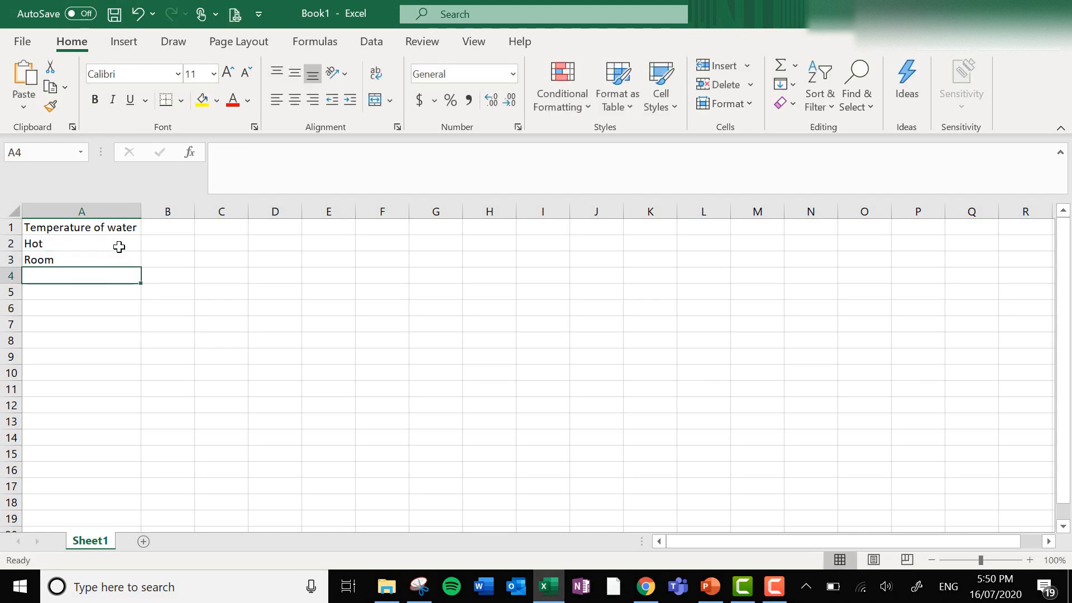
text(Cold)
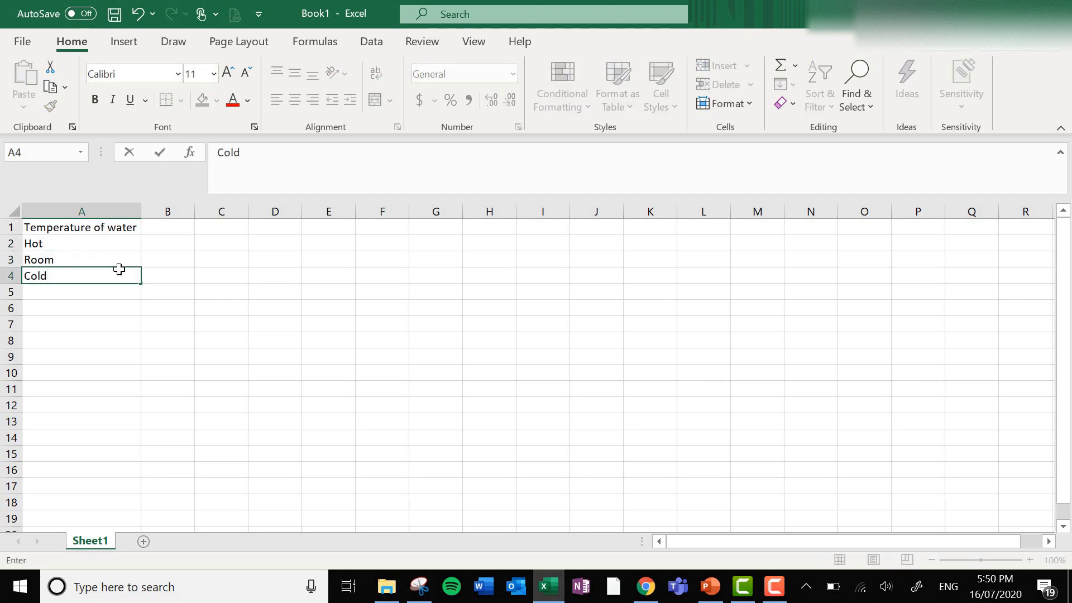
Enter the heading "Dissolve Time (seconds)" in B1 and fit column B's width to the text.
click(173, 226)
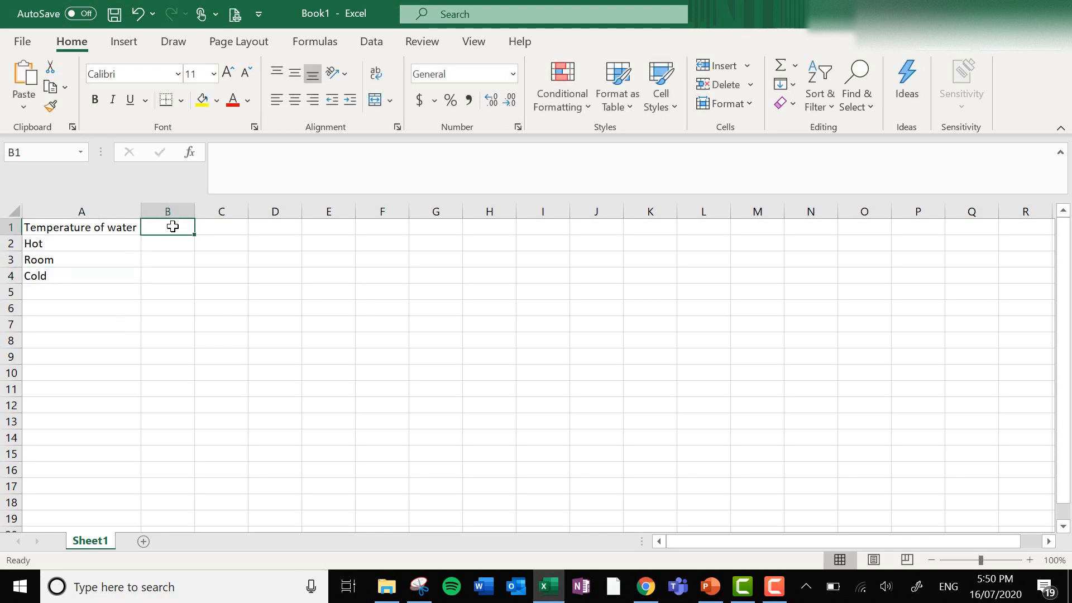
text(Dissolve Time )
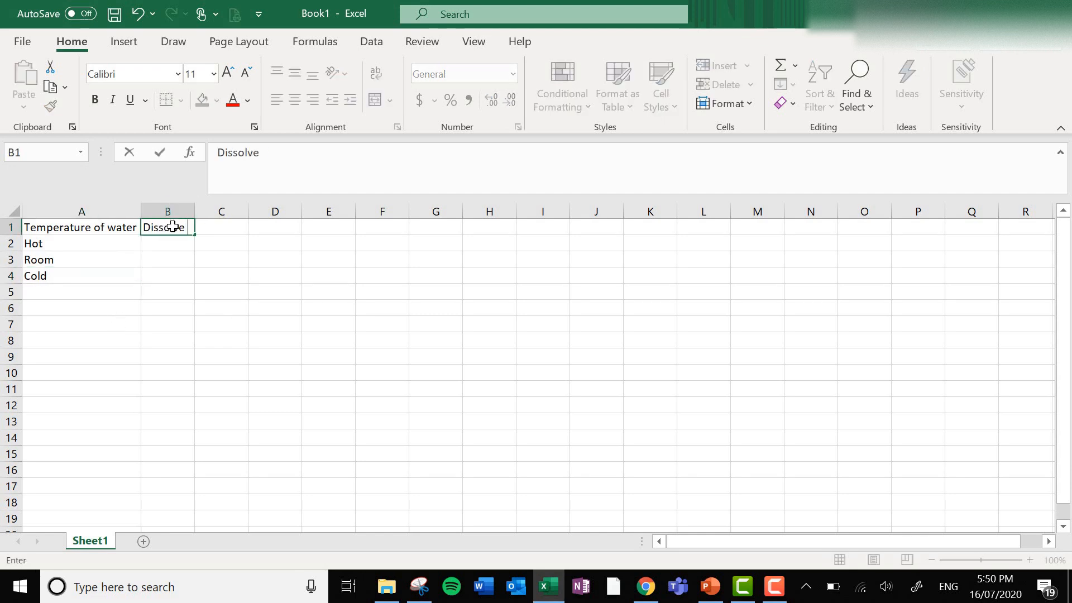
text((seconds))
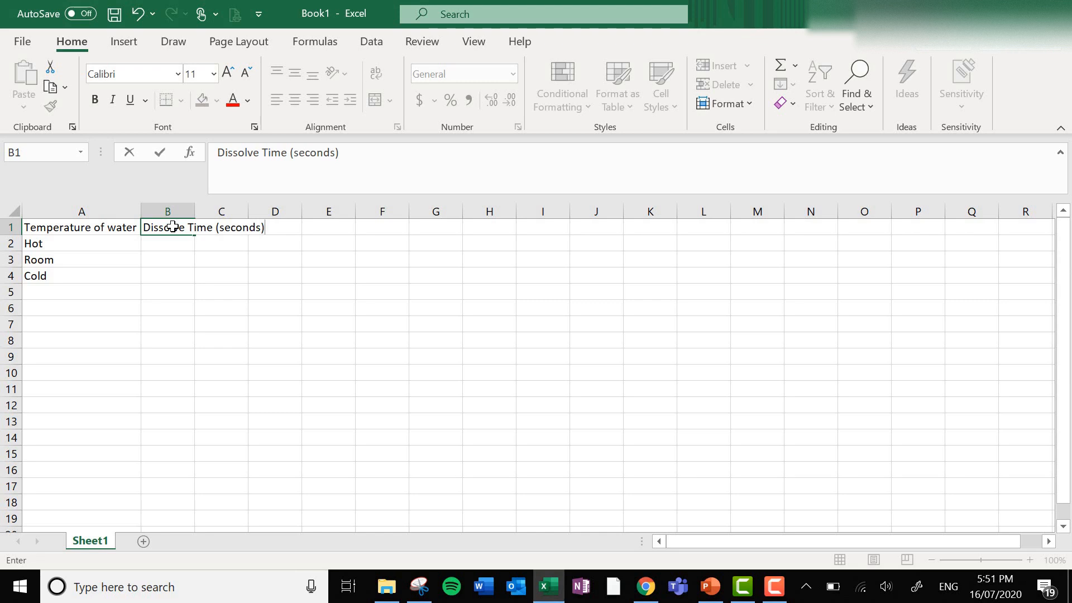
click(190, 211)
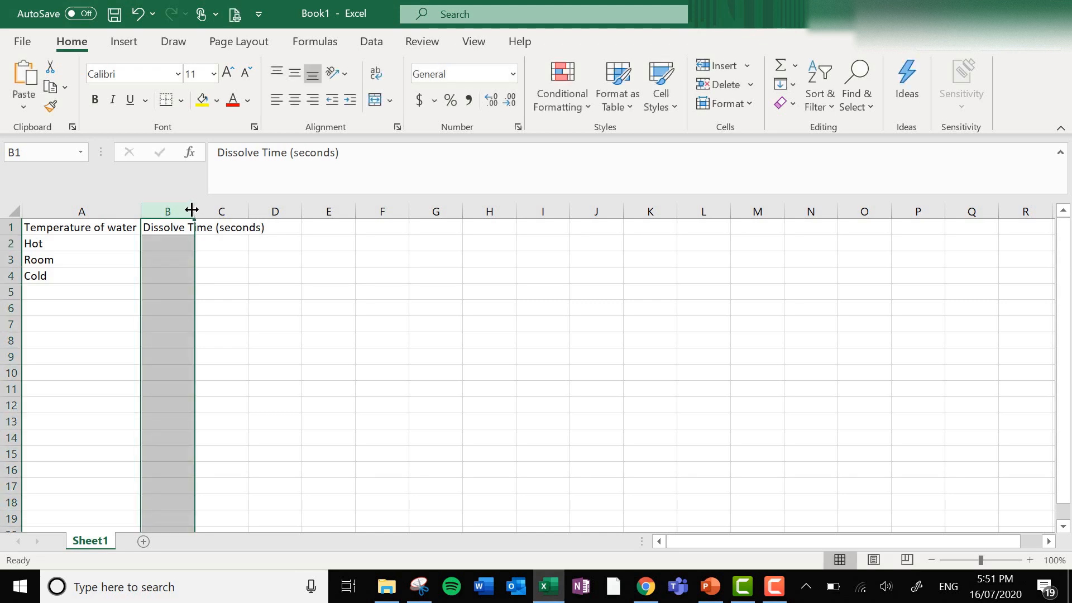
double_click(195, 211)
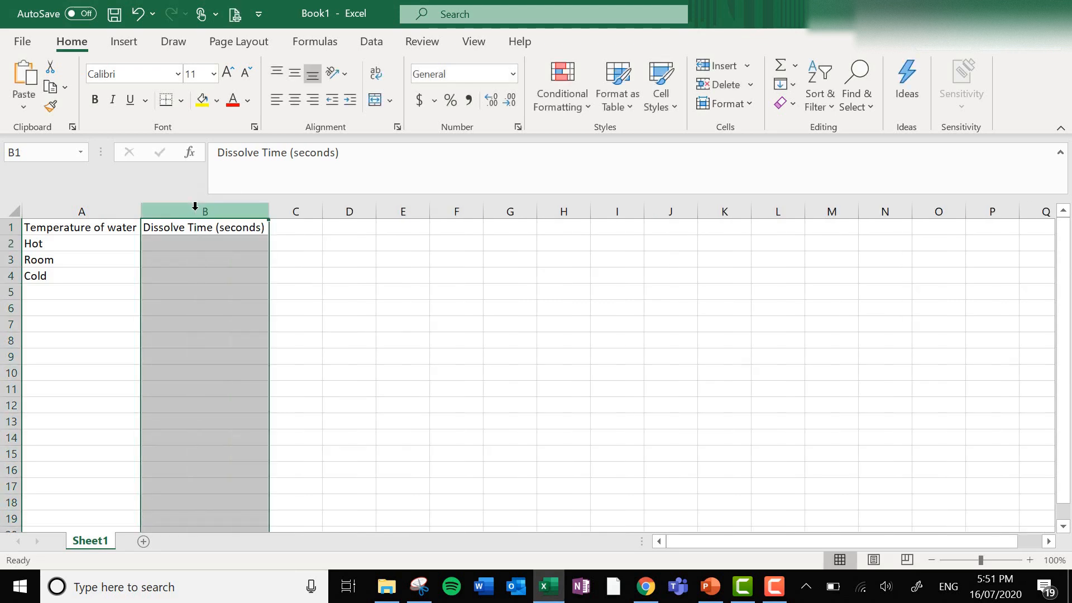
Enter the dissolve times 34.8 for Hot, 75.7 for Room and 108.6 for Cold in cells B2 to B4.
click(194, 239)
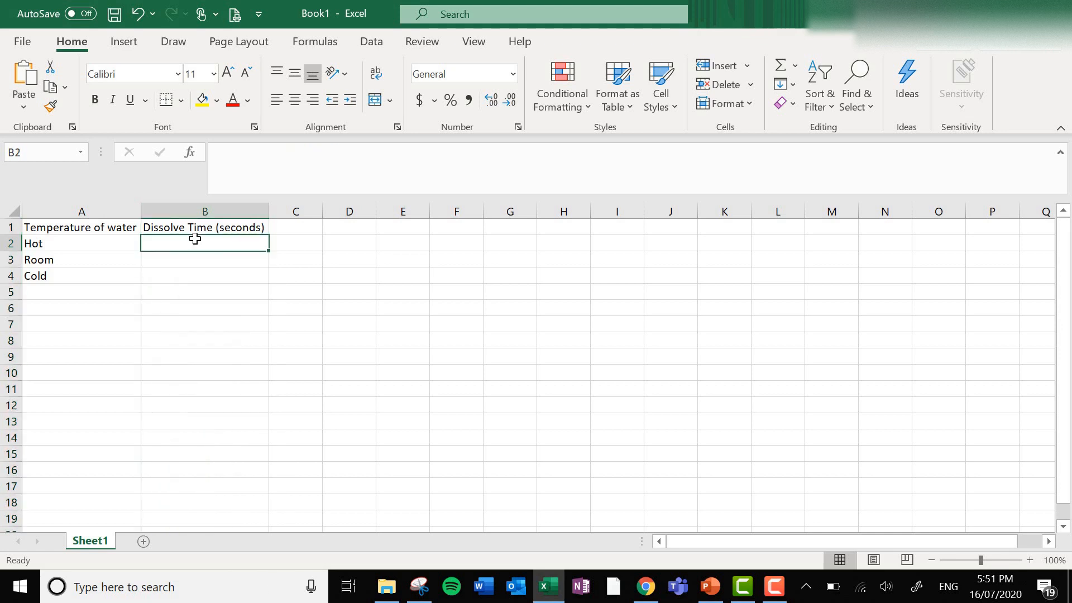
text(34.8)
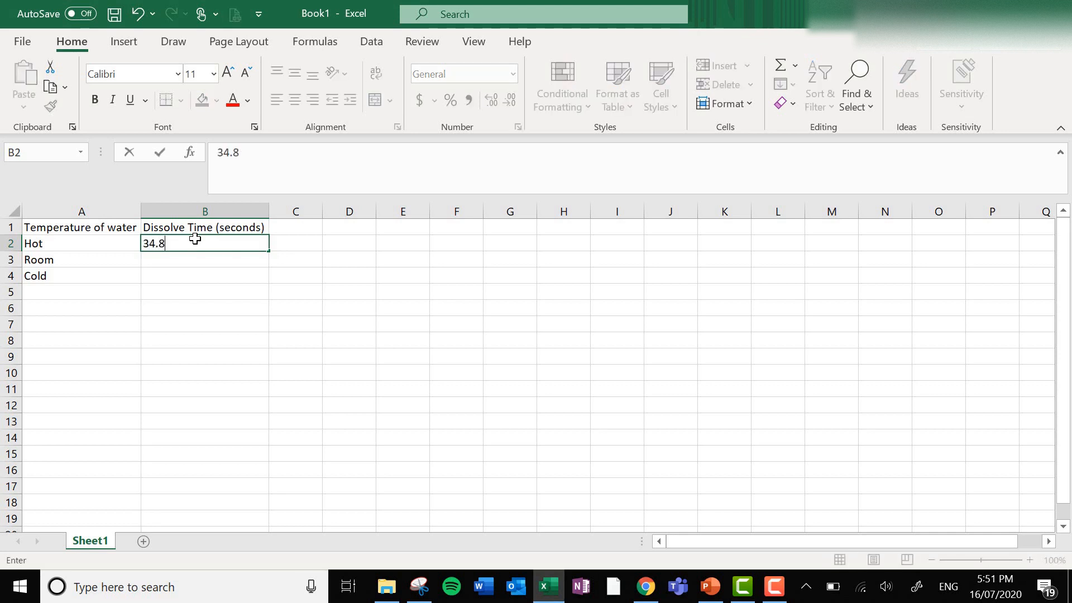
key(Return)
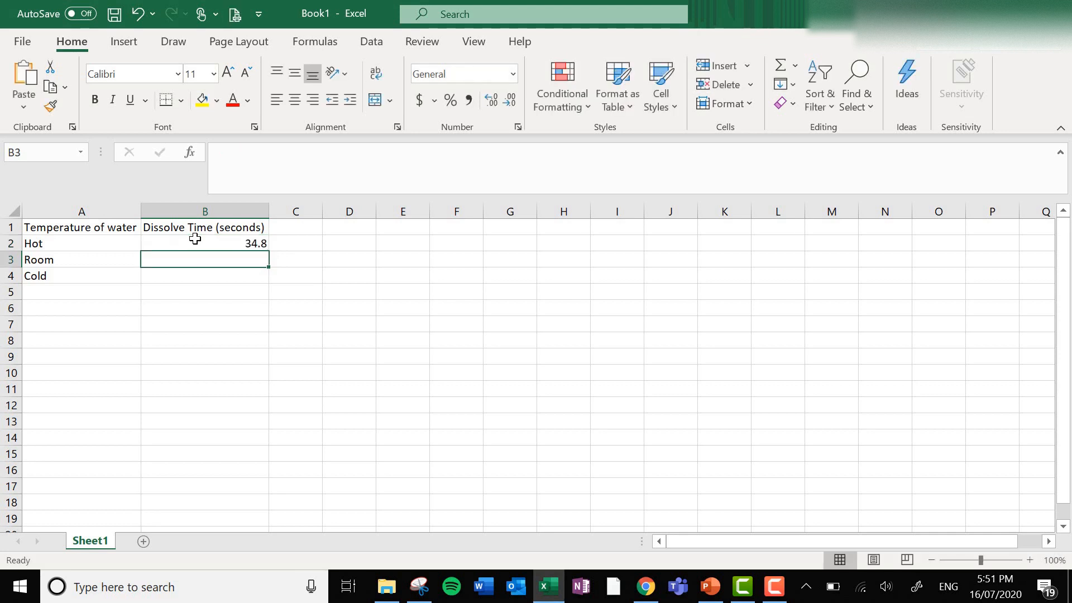
text(75.7)
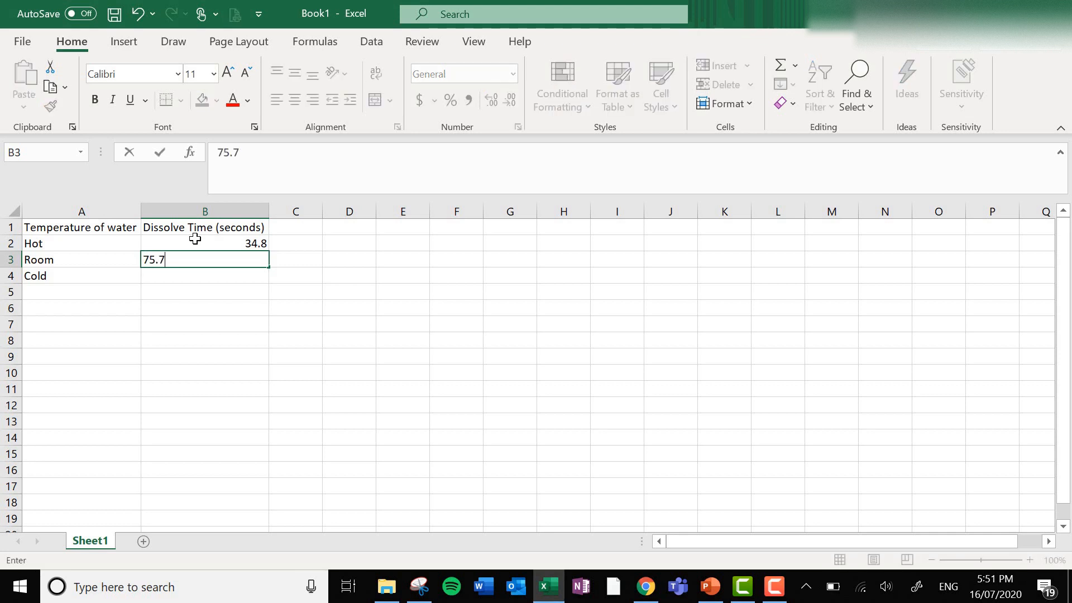
key(Return)
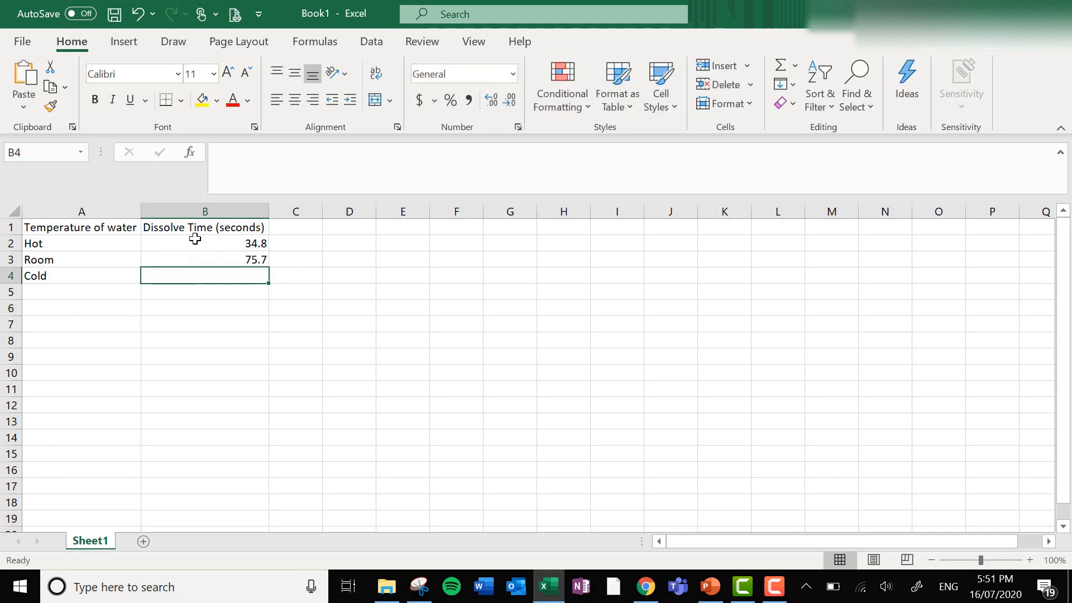
text(108.6)
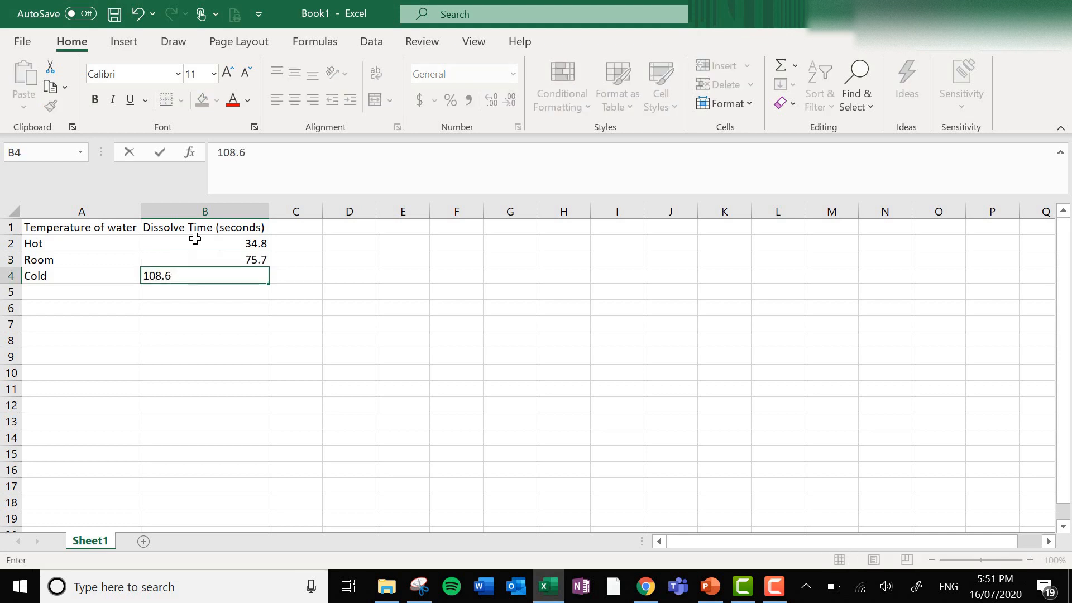
key(Tab)
key(Return)
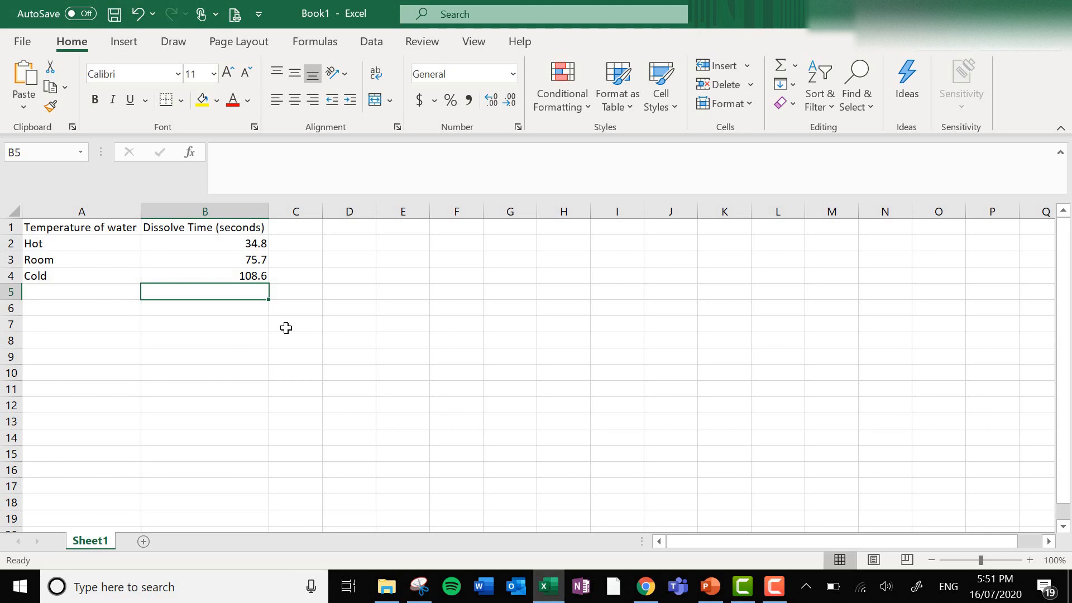
key(ctrl+Home)
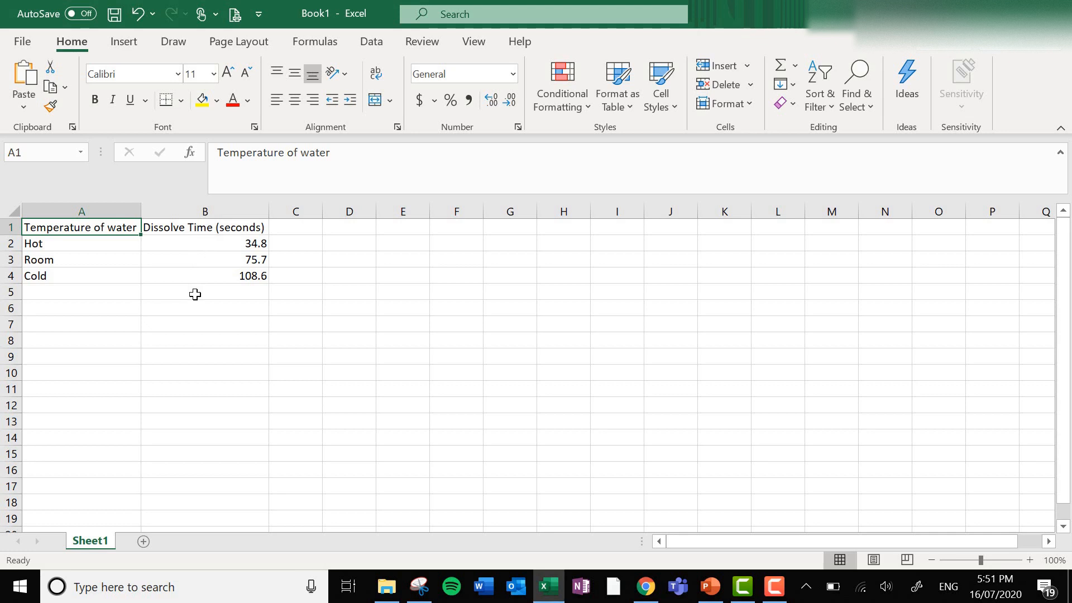
click(254, 244)
click(256, 258)
click(256, 277)
click(255, 257)
click(255, 244)
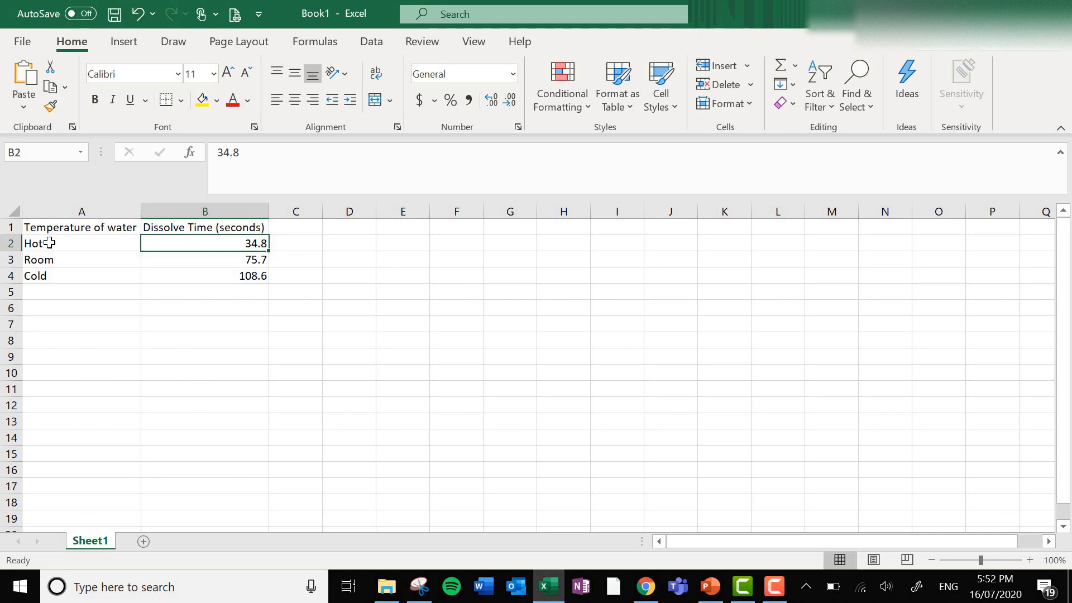
Insert a 2-D clustered column chart from the data in A1:B4, and deselect the chart.
click(61, 225)
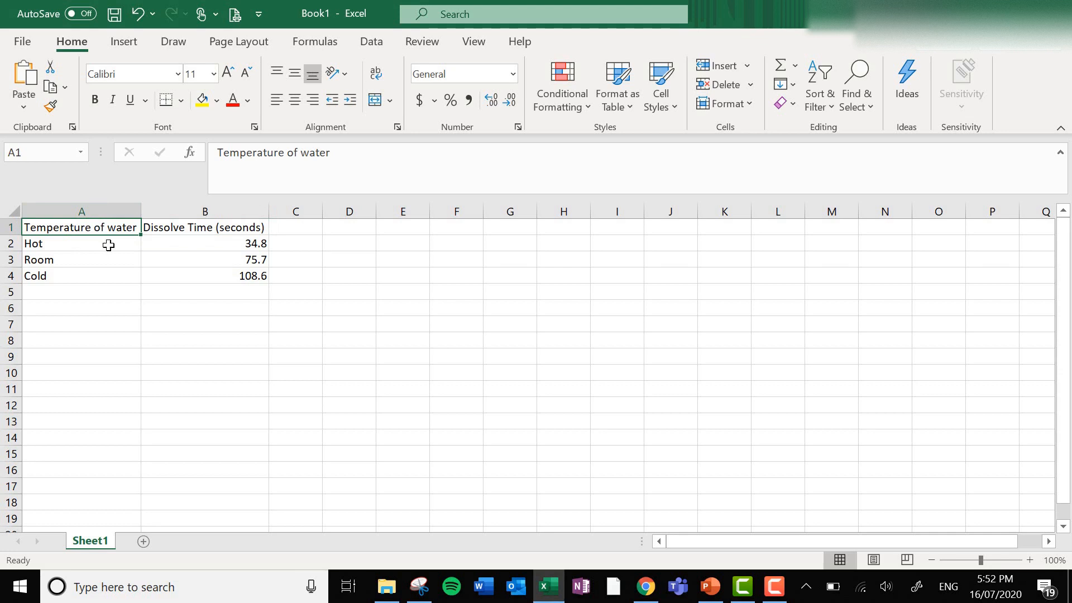
shift+click(248, 275)
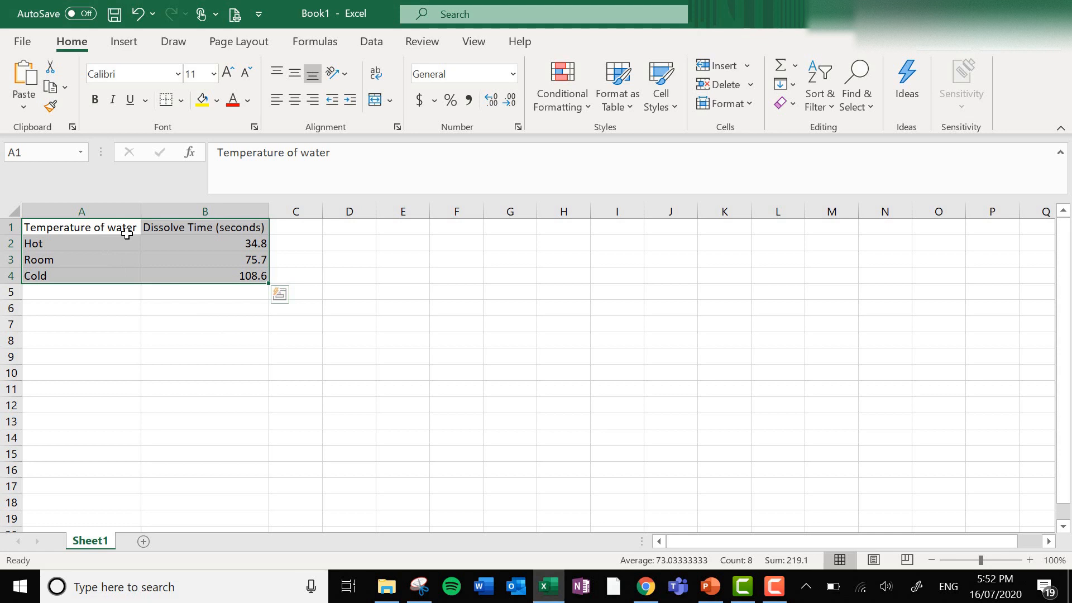
click(136, 45)
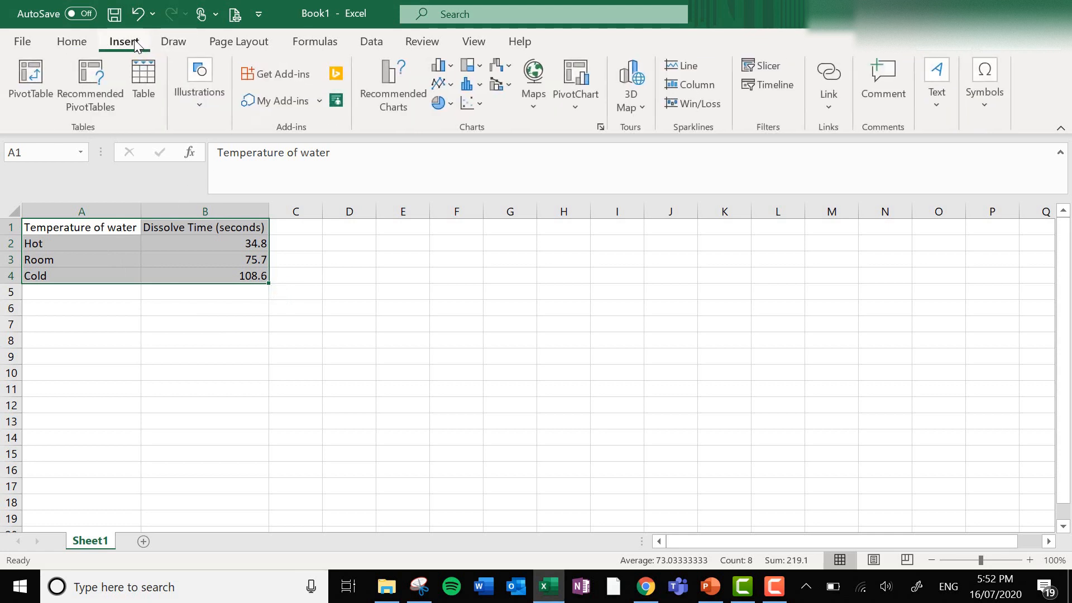
click(444, 66)
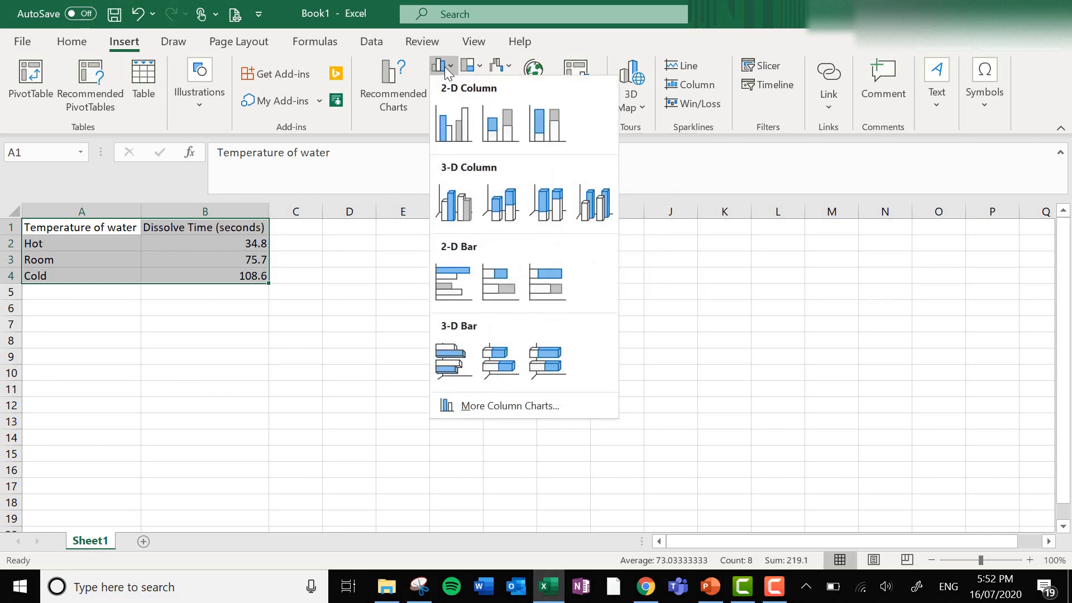
click(454, 132)
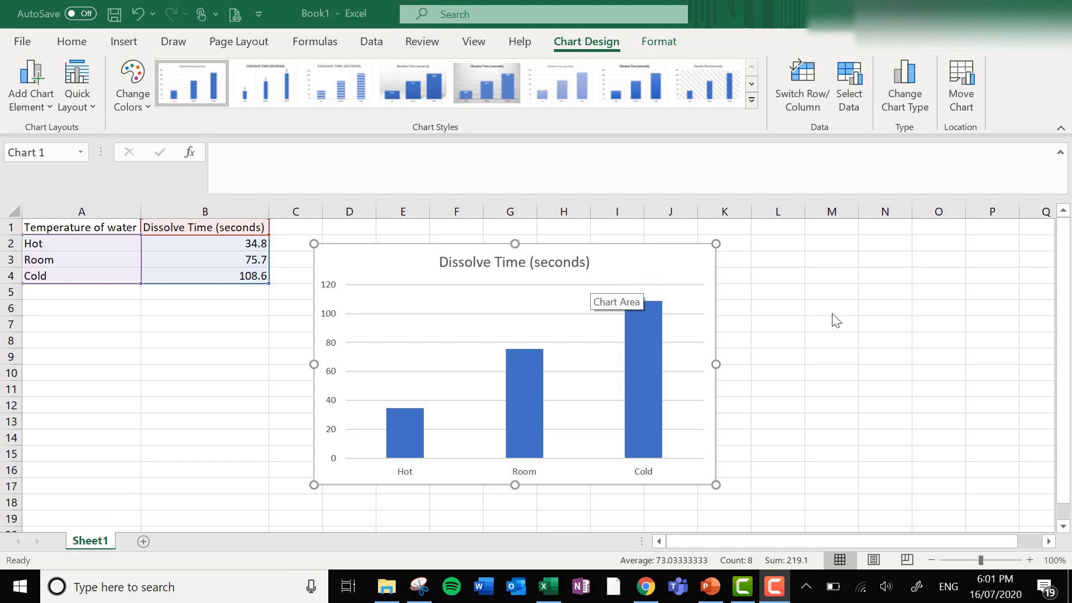
click(830, 343)
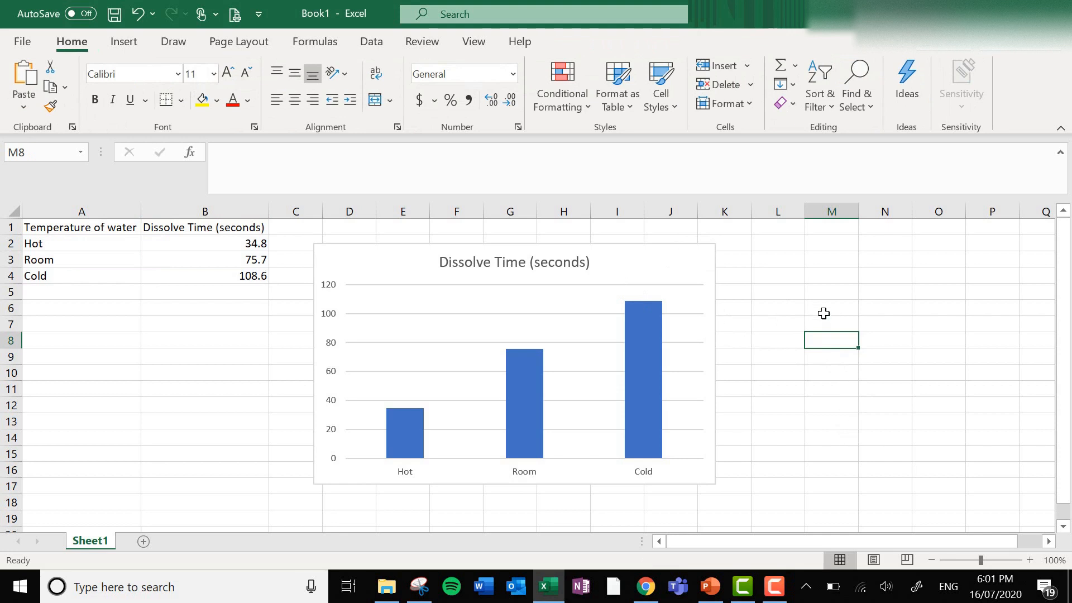
Replace the chart title with "Temperature of water vs Dissolve Time".
click(649, 259)
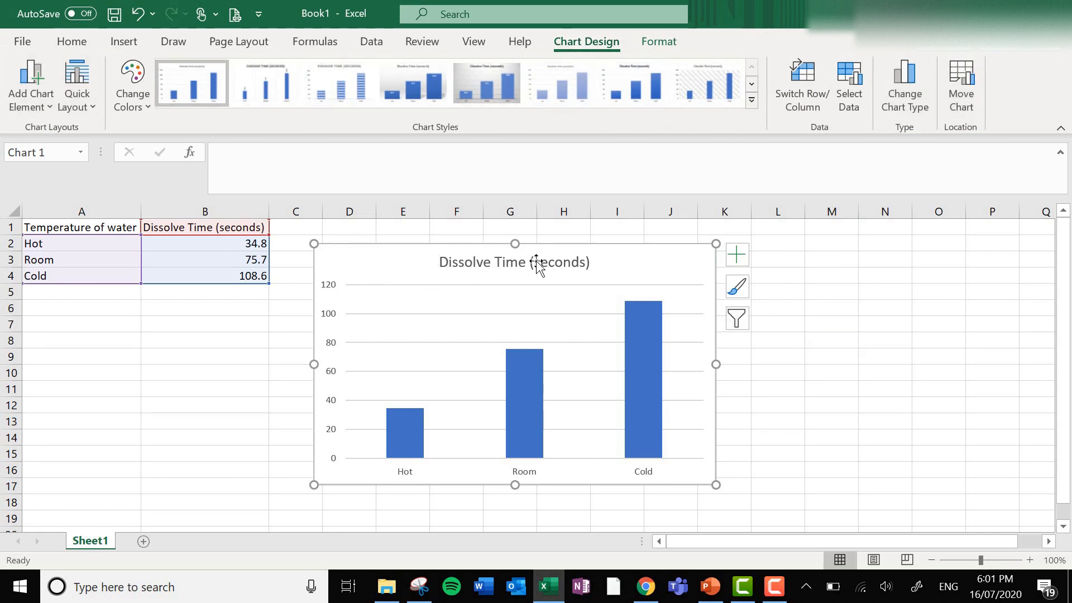
click(576, 262)
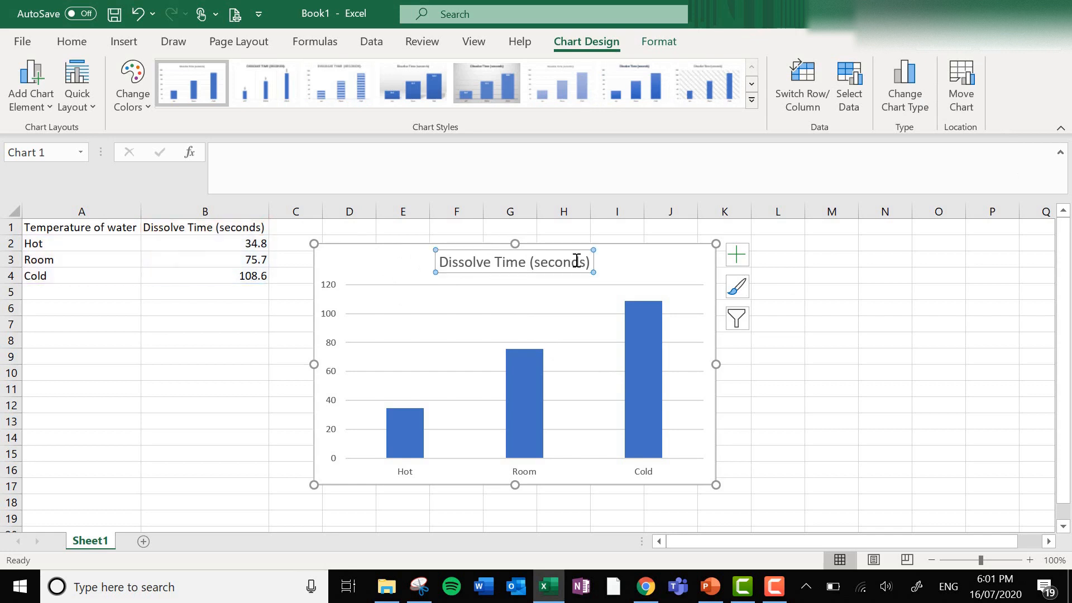
click(585, 259)
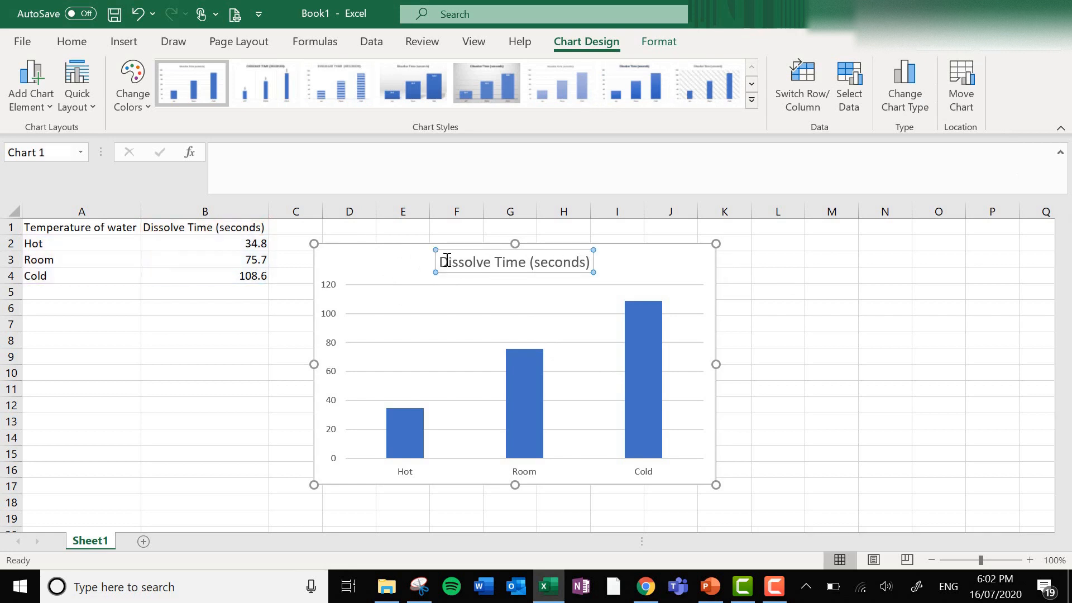
double_click(500, 262)
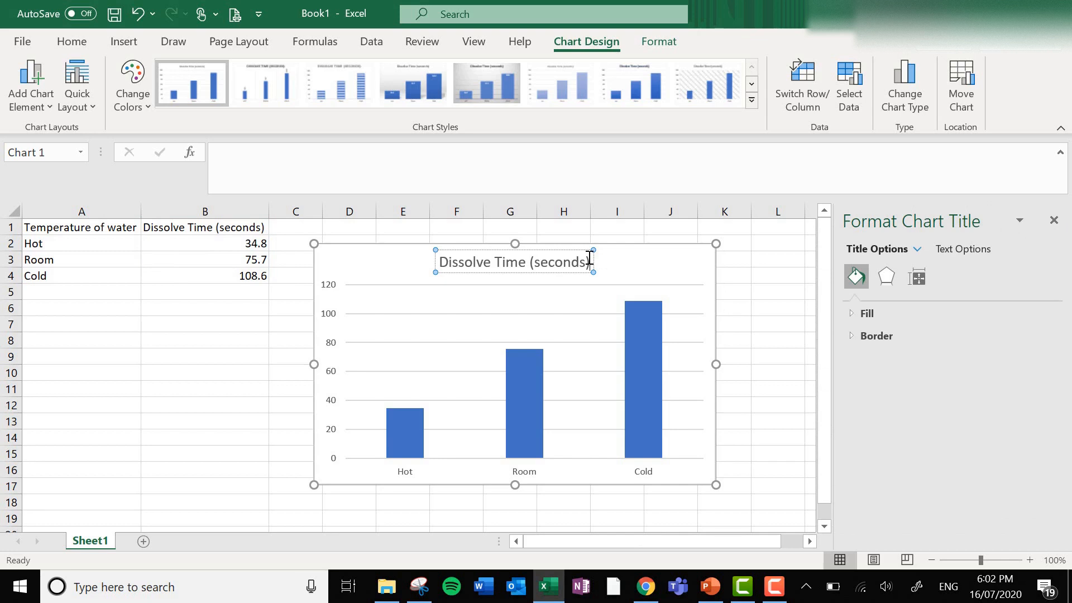
key(BackSpace)
key(BackSpace)
key(BackSpace)
key(BackSpace)
key(BackSpace)
key(BackSpace)
key(BackSpace)
key(BackSpace)
key(BackSpace)
key(BackSpace)
key(BackSpace)
key(BackSpace)
key(BackSpace)
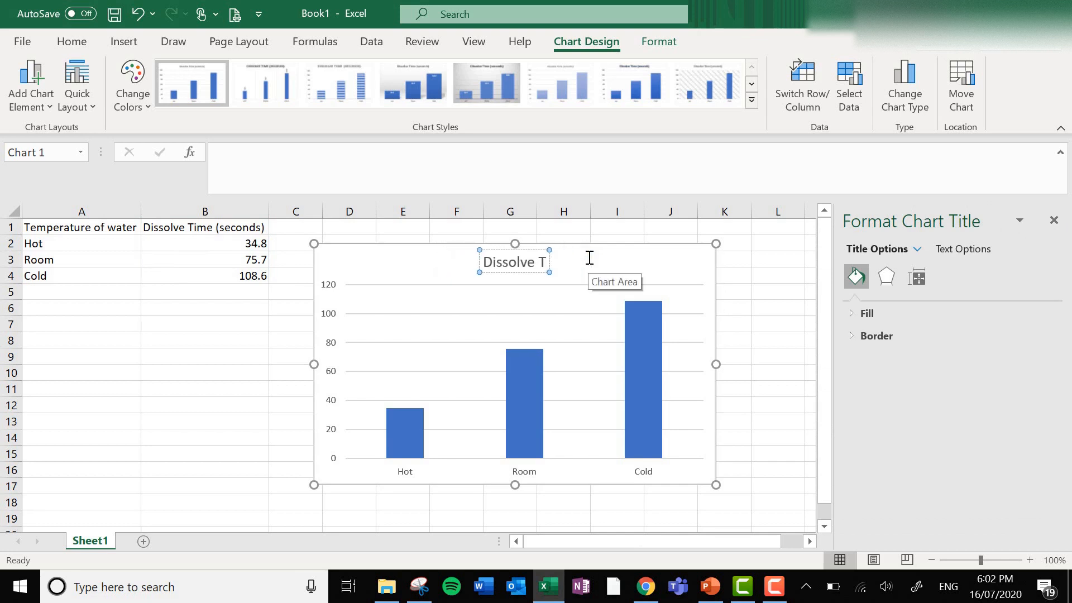
key(BackSpace)
key(BackSpace)
key(BackSpace)
key(BackSpace)
key(BackSpace)
key(BackSpace)
key(BackSpace)
key(BackSpace)
key(BackSpace)
key(BackSpace)
text(Te)
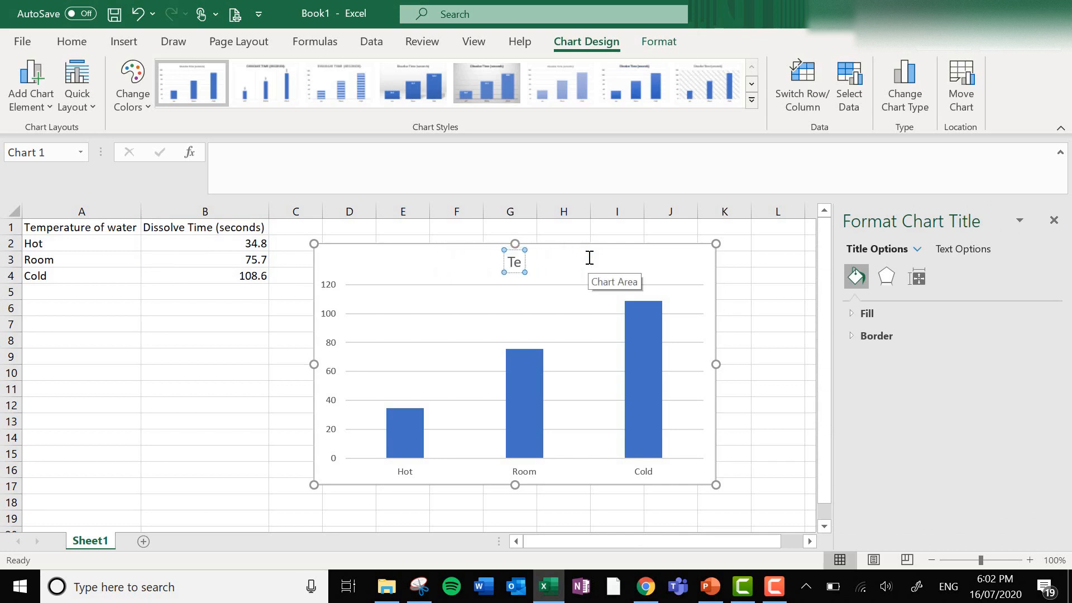
text(mperature of wat)
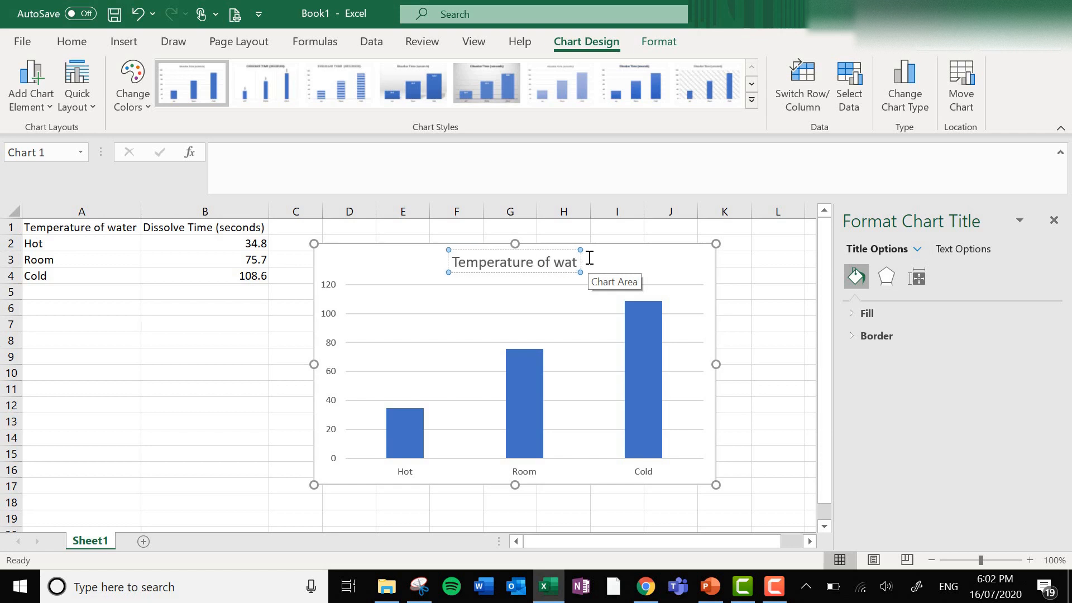
text(er vs Disso)
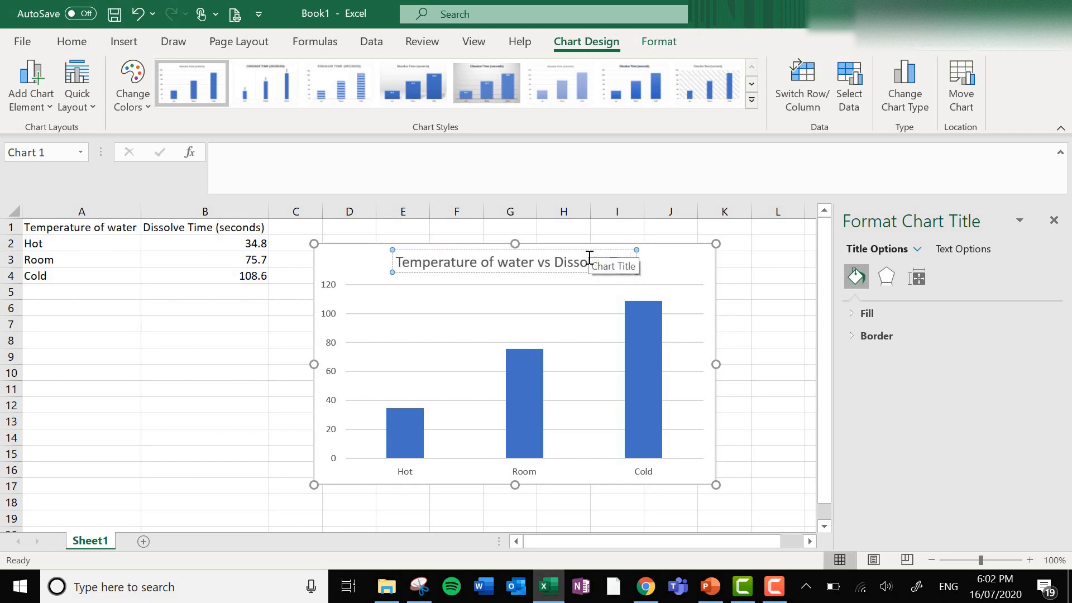
text(lve Time)
click(687, 267)
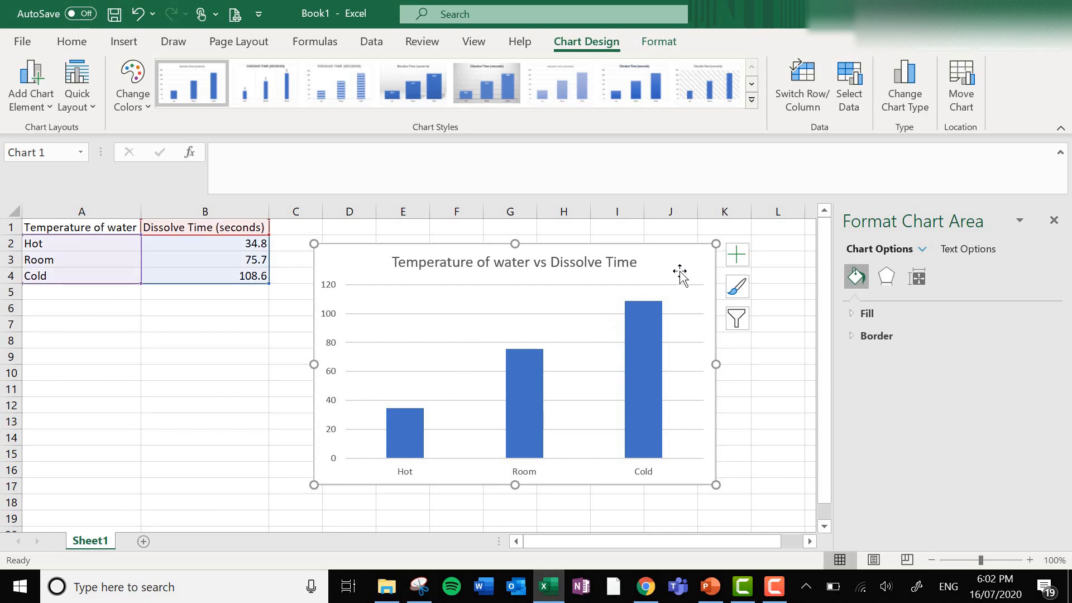
Add a primary horizontal axis title to the chart reading "Temperature of water".
click(36, 103)
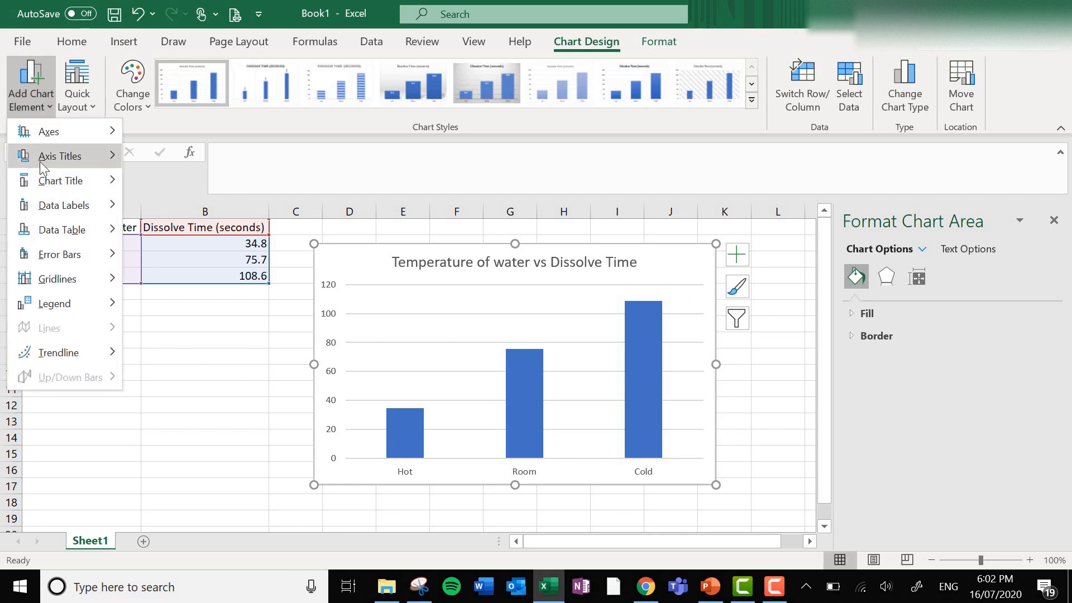
mouse_move(39, 160)
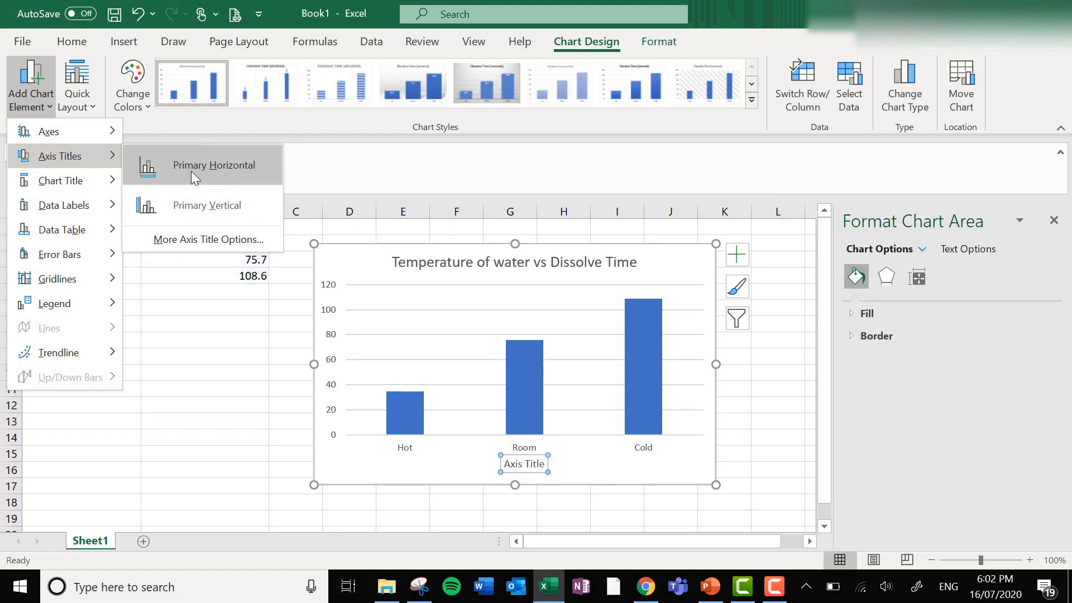
click(233, 167)
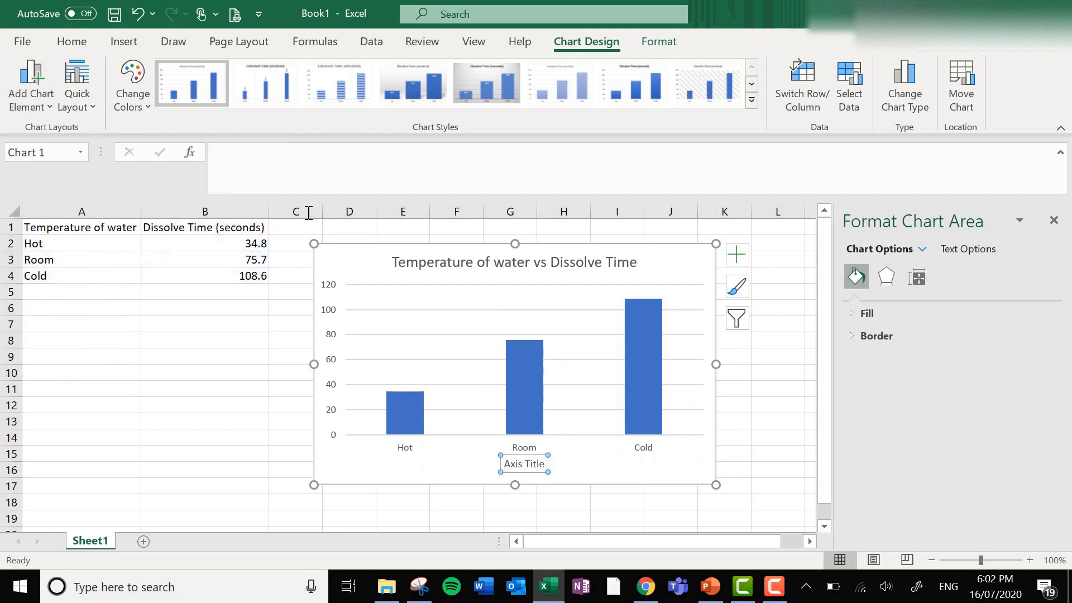
click(542, 465)
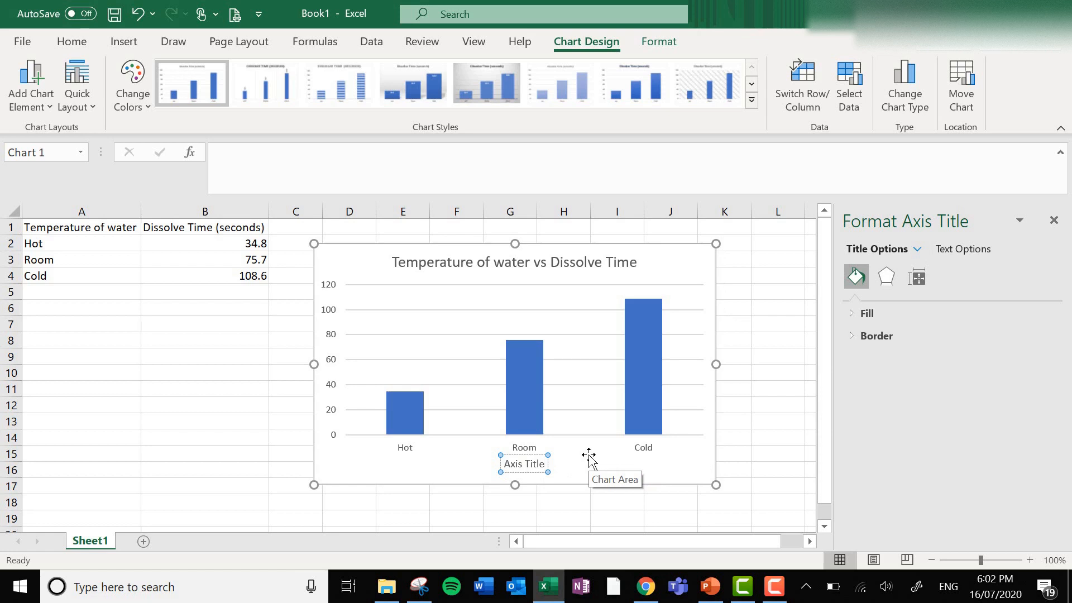
key(BackSpace)
key(BackSpace)
key(BackSpace)
key(BackSpace)
key(BackSpace)
key(BackSpace)
key(BackSpace)
key(BackSpace)
key(BackSpace)
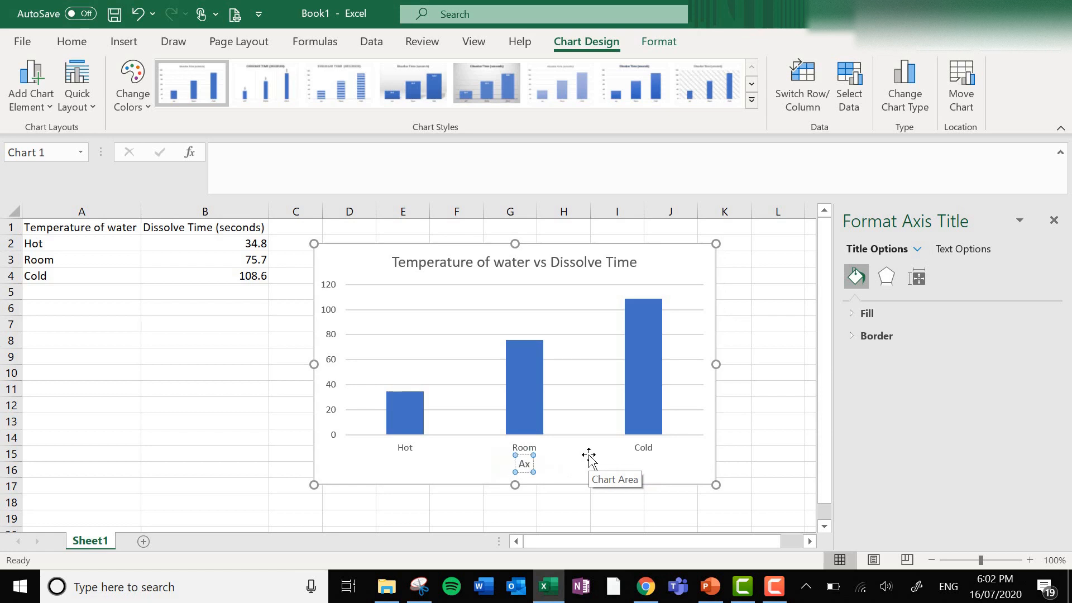
key(BackSpace)
text(Tempea)
key(BackSpace)
text(rature of water)
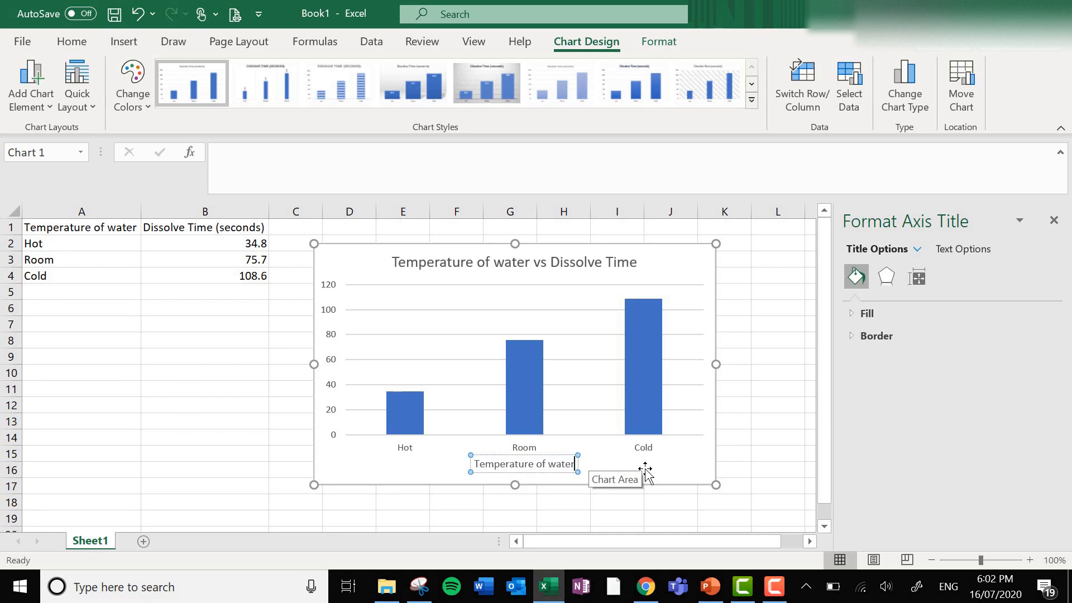
Add a primary vertical axis title reading "Dissolev time (seconds)" and deselect the chart.
click(24, 98)
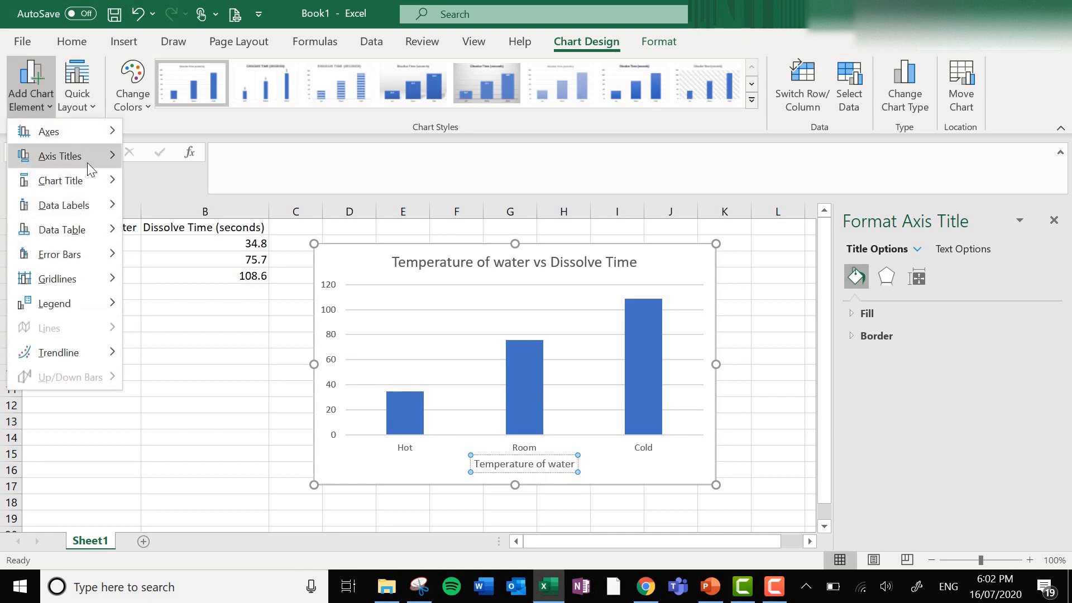
mouse_move(85, 160)
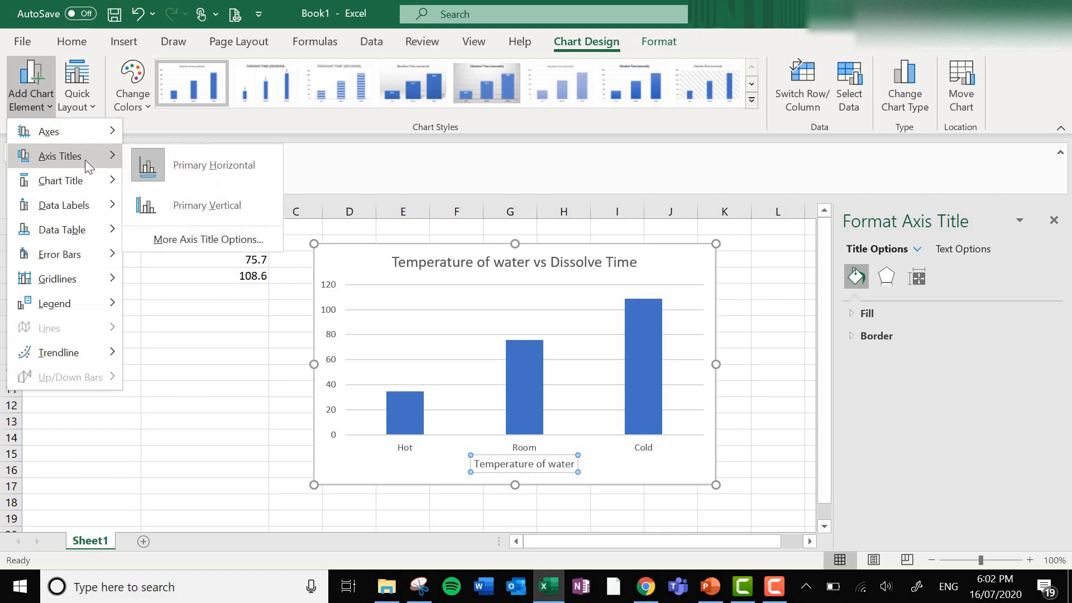
click(223, 205)
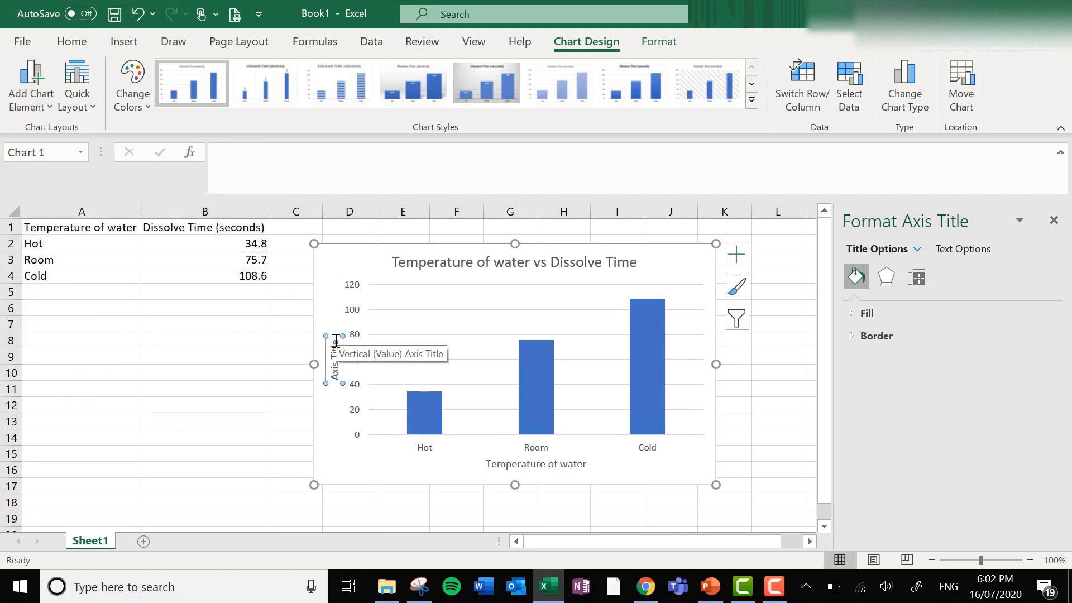
drag(336, 342, 335, 381)
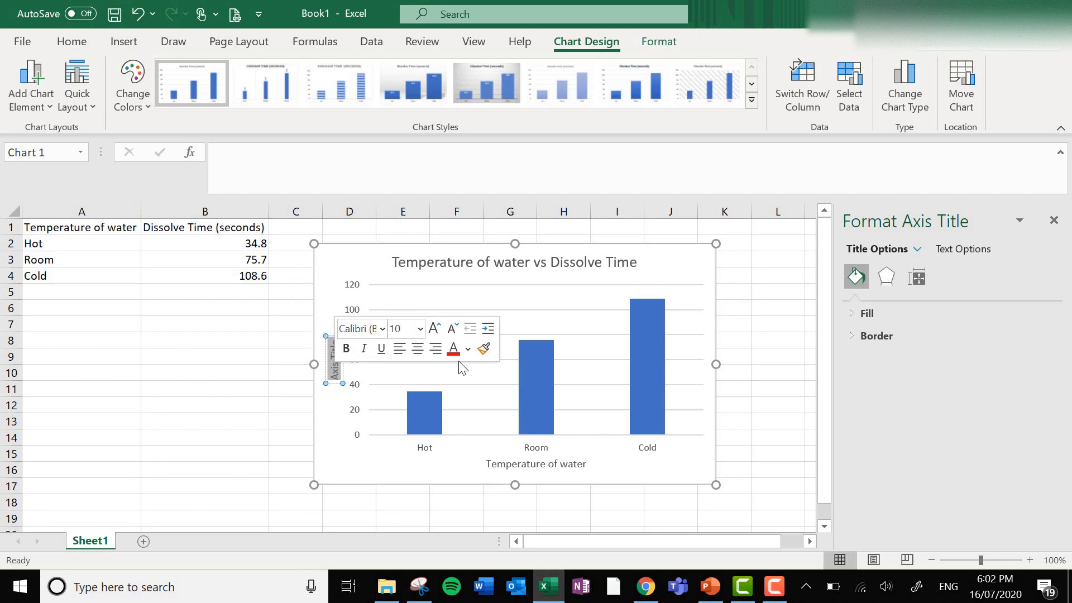
text(Dissolev ti)
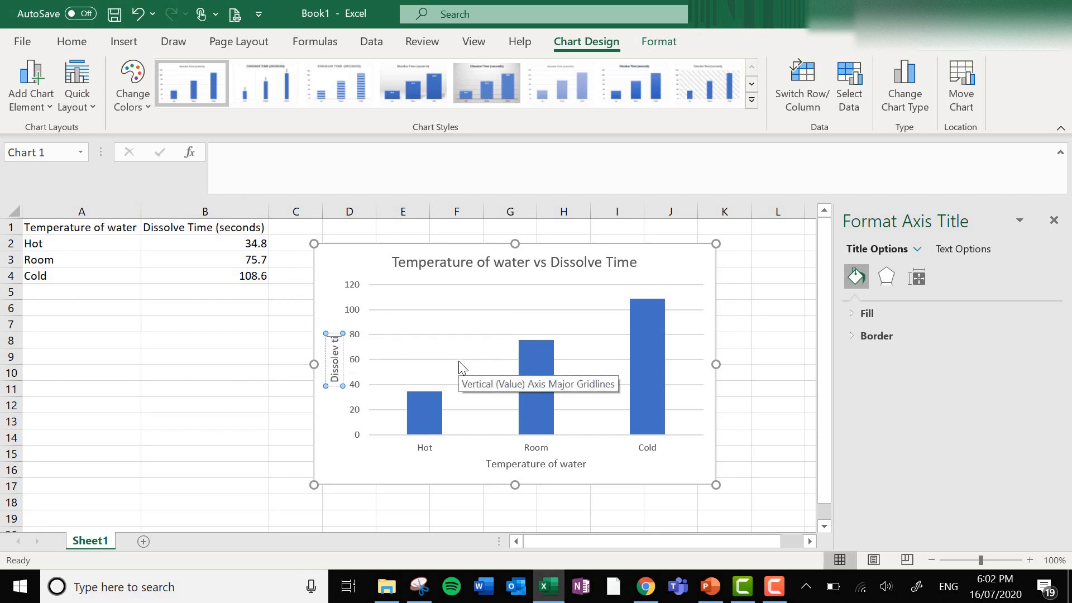
text(me (seconds))
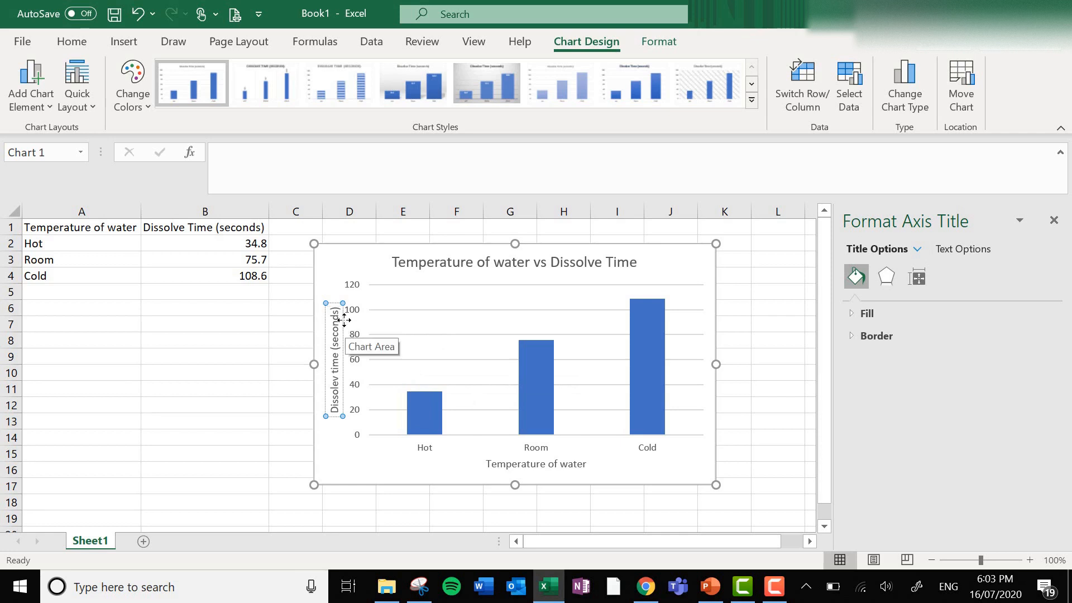
click(436, 515)
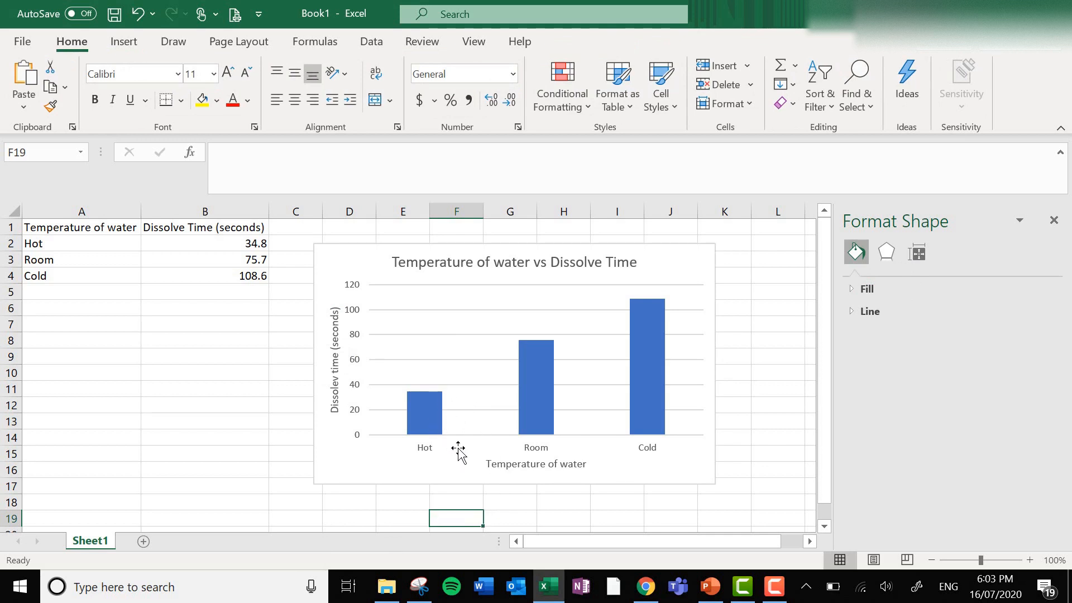
Add primary minor horizontal gridlines to the dissolve time chart.
mouse_move(536, 371)
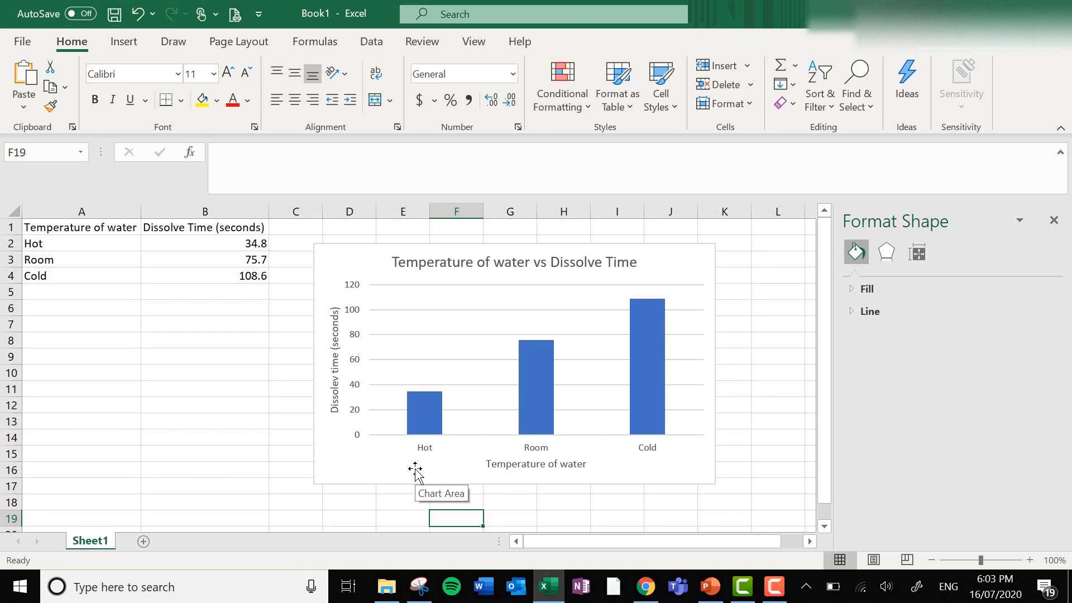
click(349, 259)
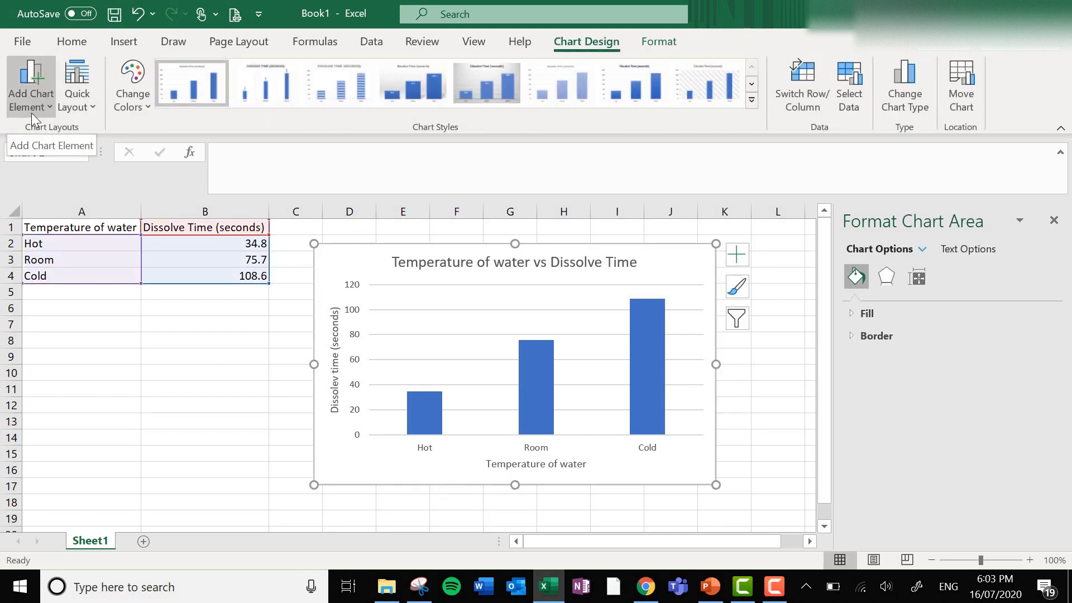
click(43, 98)
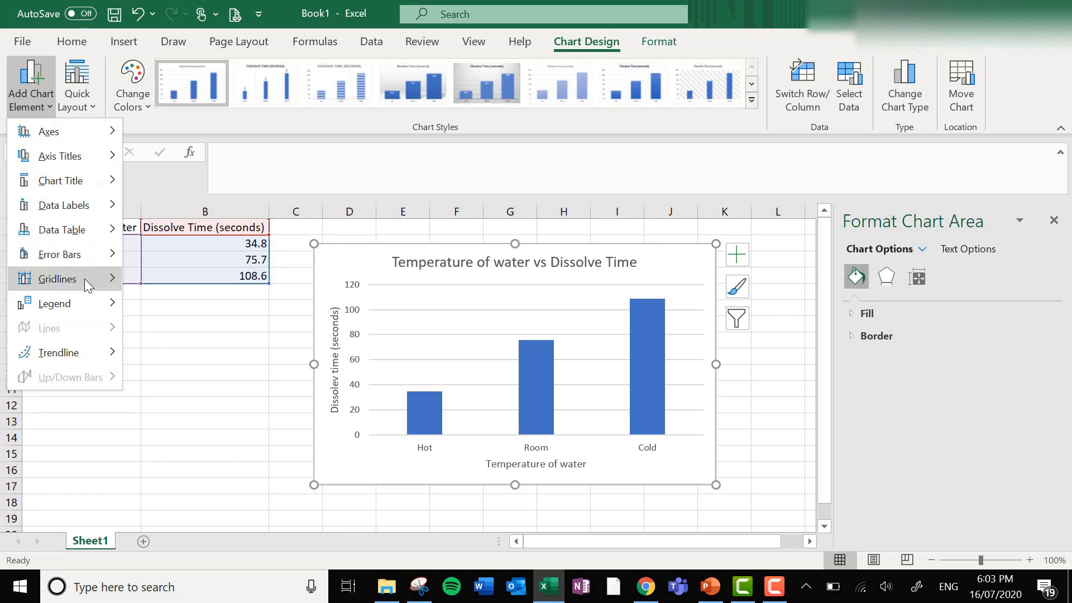
mouse_move(85, 279)
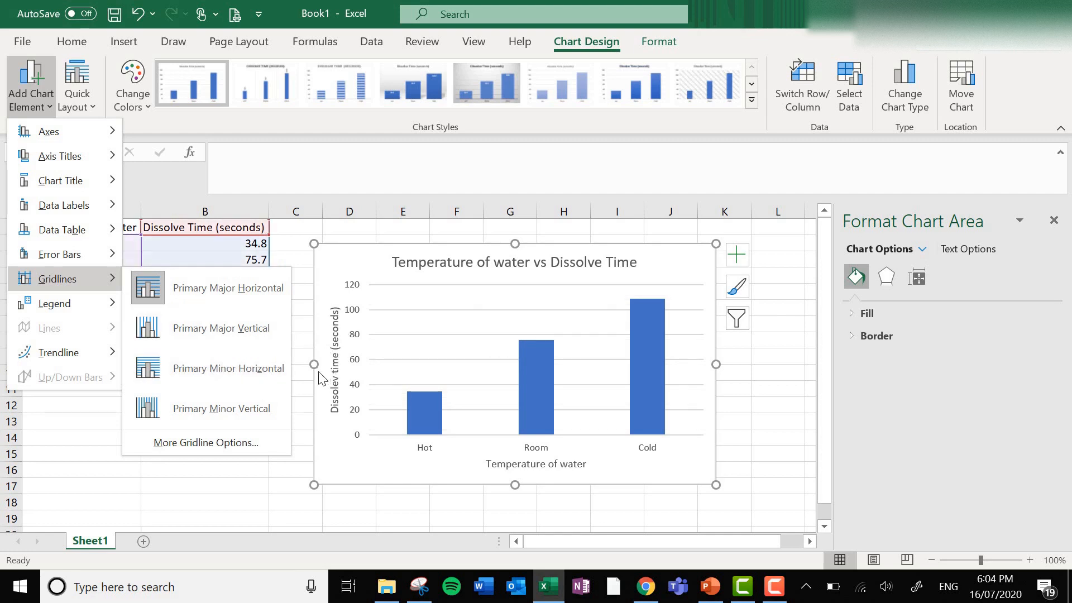
click(260, 374)
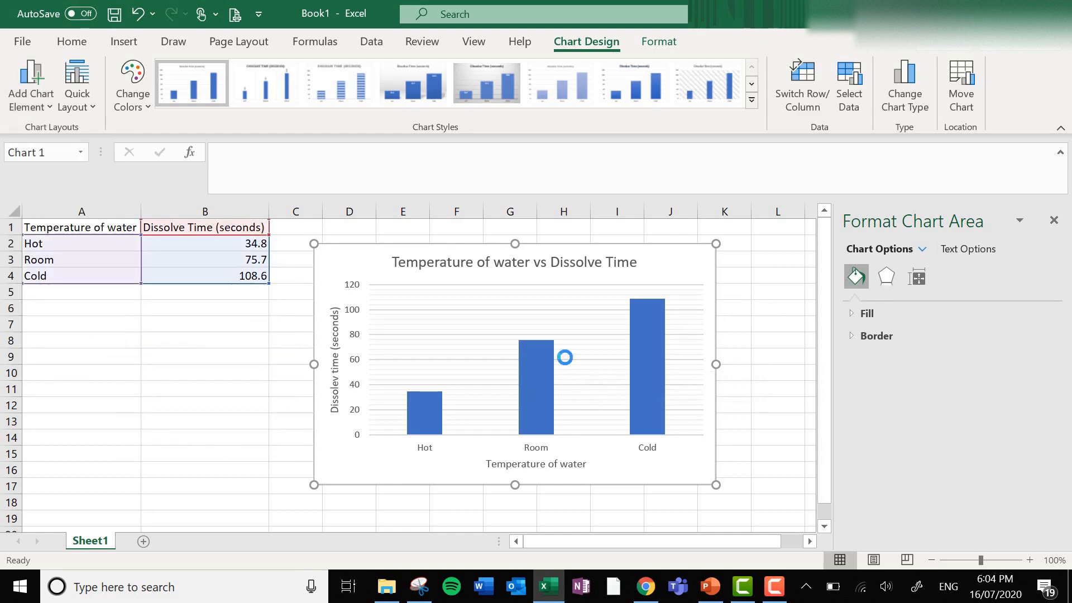
Fill only the Hot column of the chart with standard red.
scroll(564, 357, up, 2)
drag(530, 537, 608, 544)
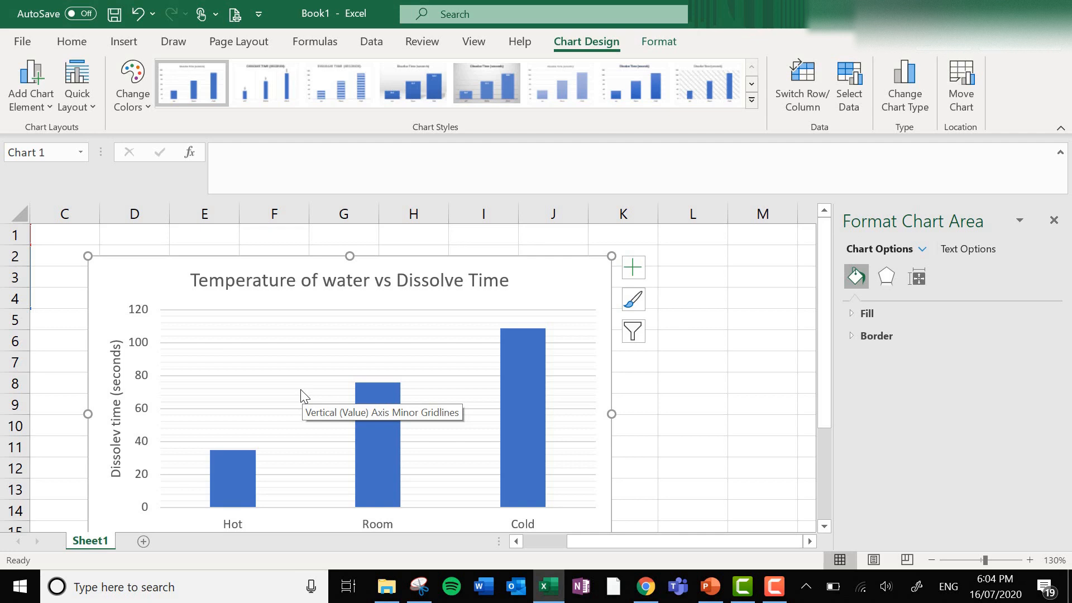
ctrl+scroll(304, 397, down, 1)
click(614, 452)
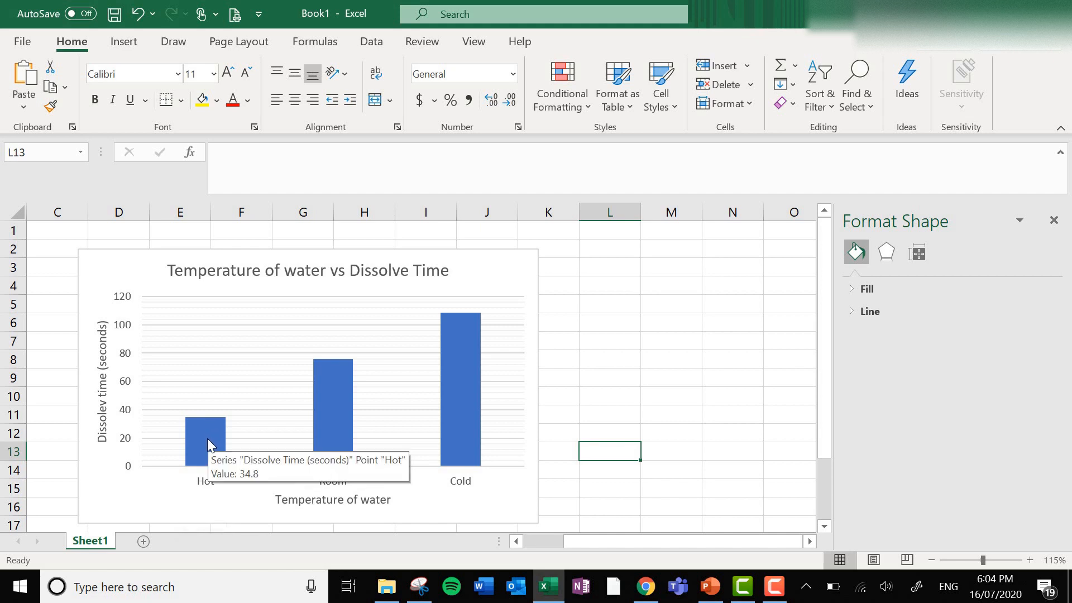
click(208, 439)
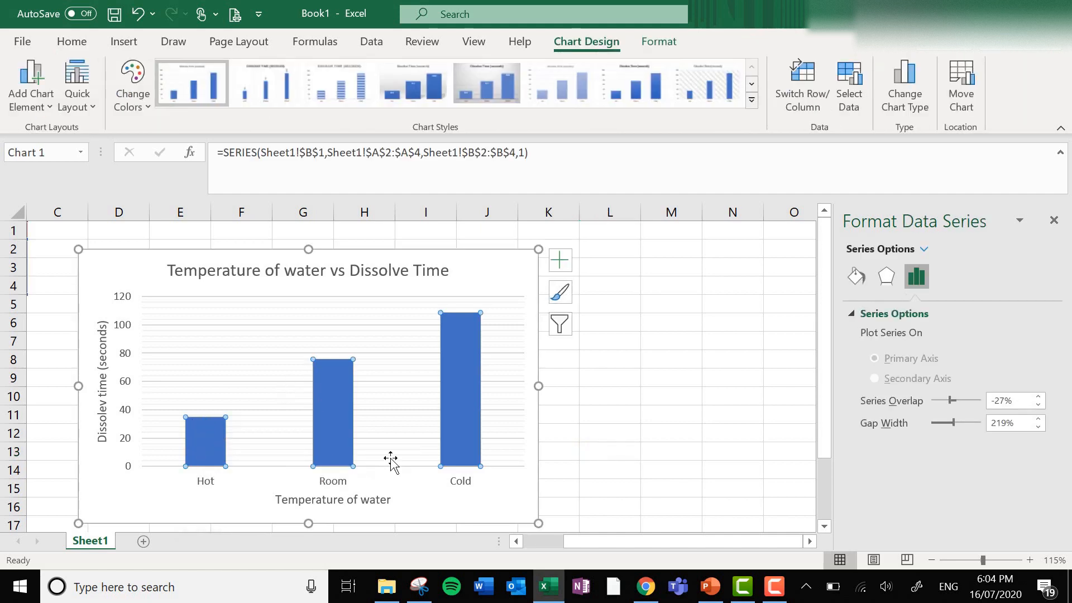
click(203, 445)
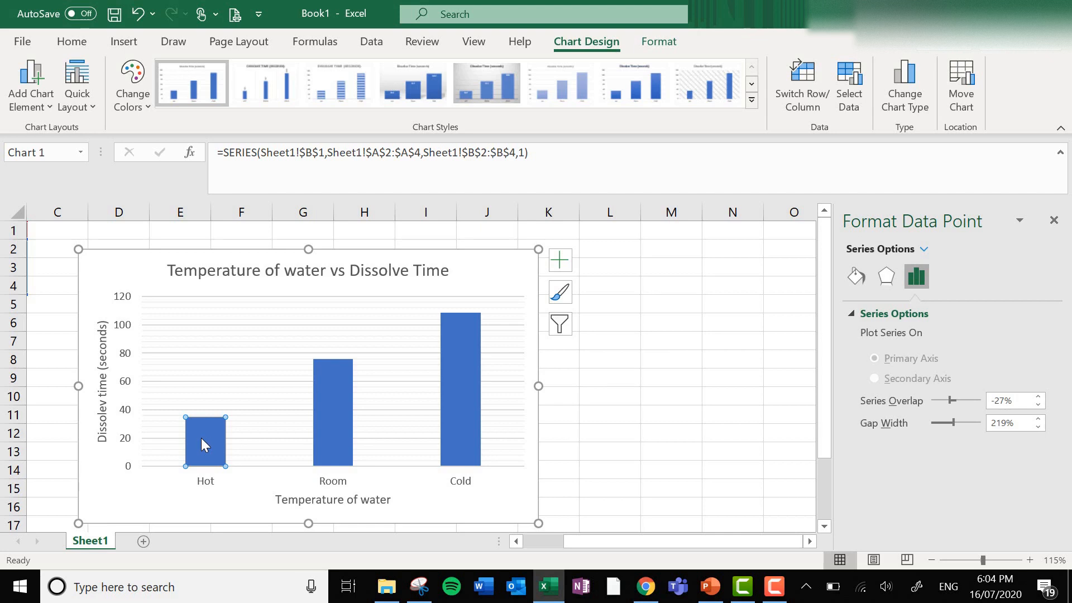
right_click(202, 445)
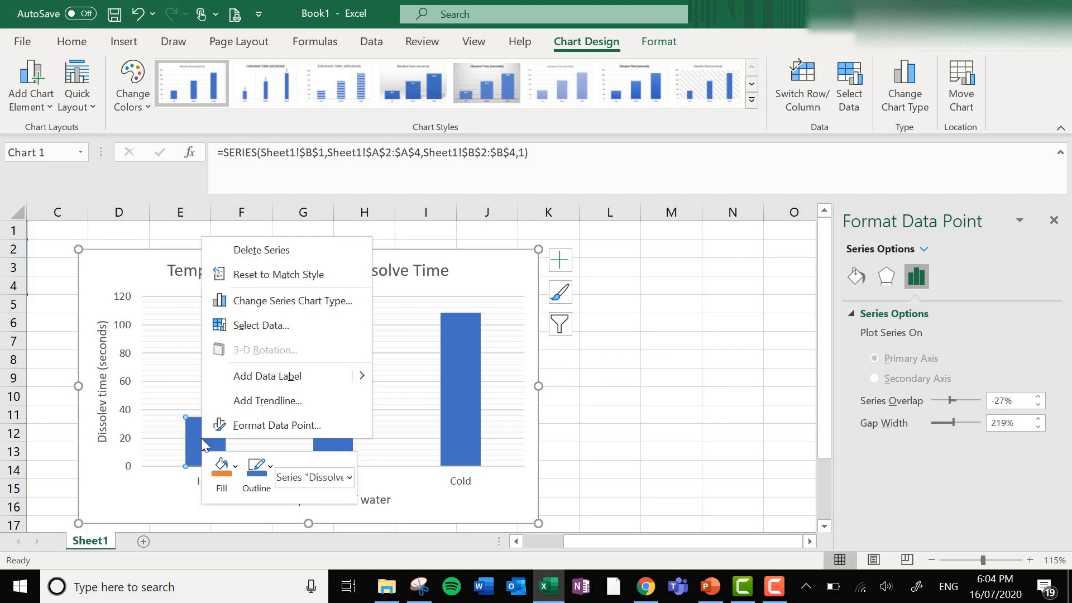
click(228, 466)
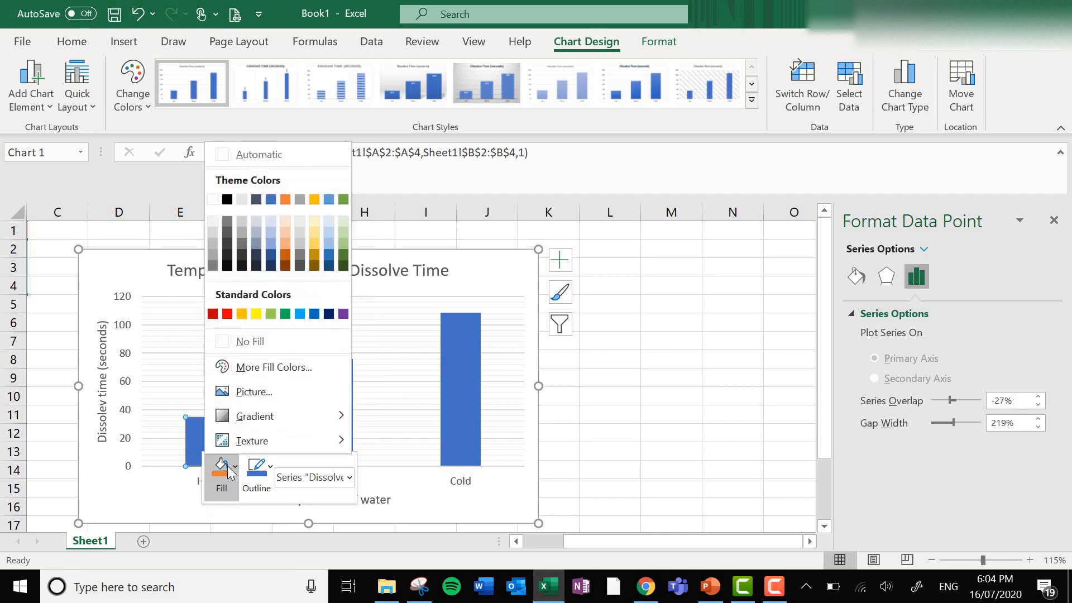
click(227, 314)
click(154, 492)
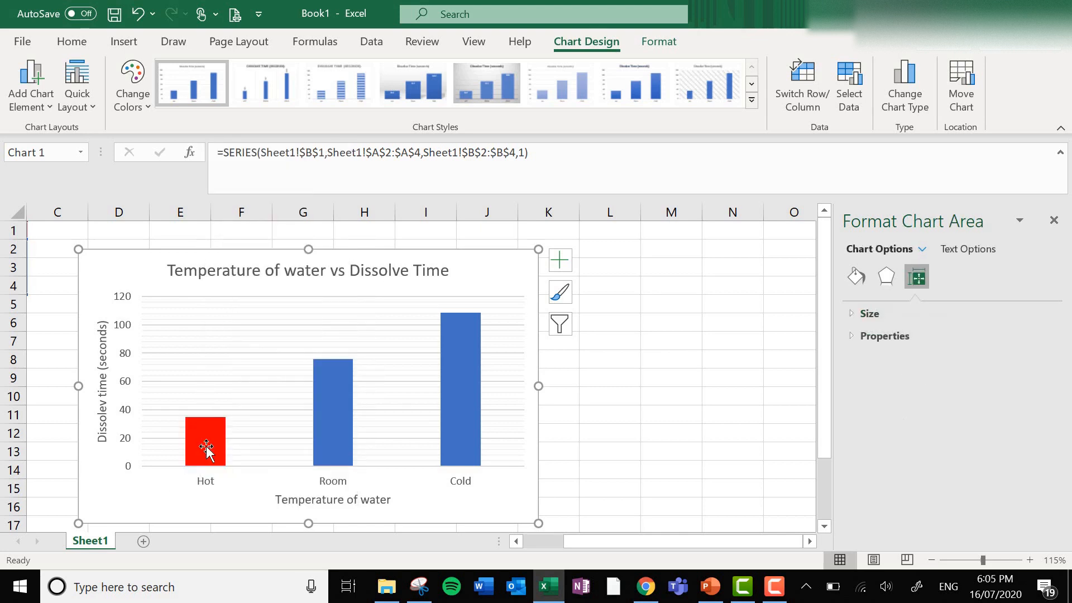
Fill only the Room column of the chart with standard orange.
click(331, 414)
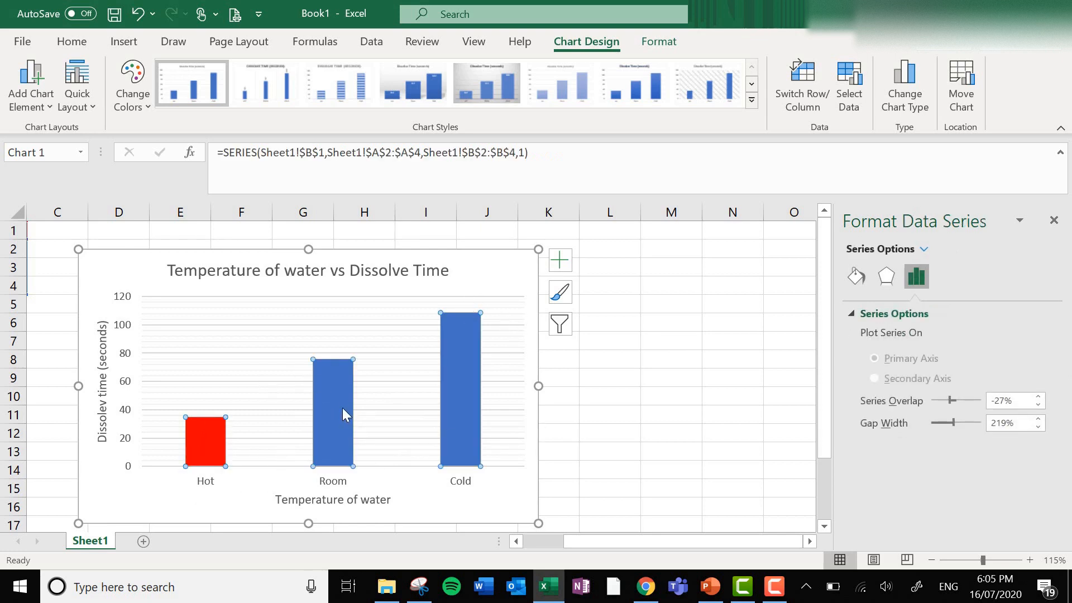
click(340, 407)
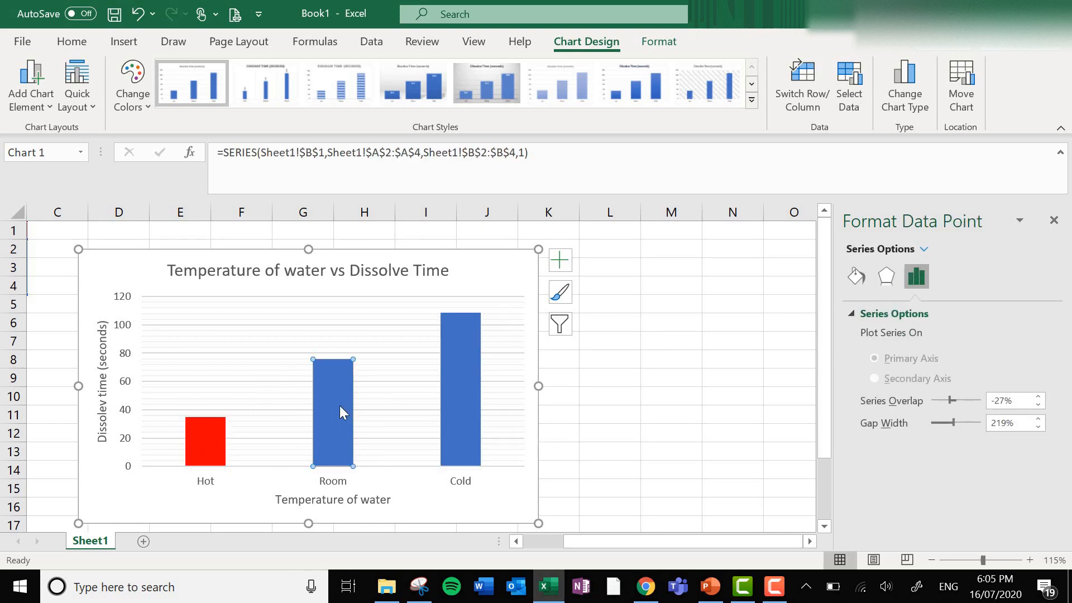
right_click(337, 404)
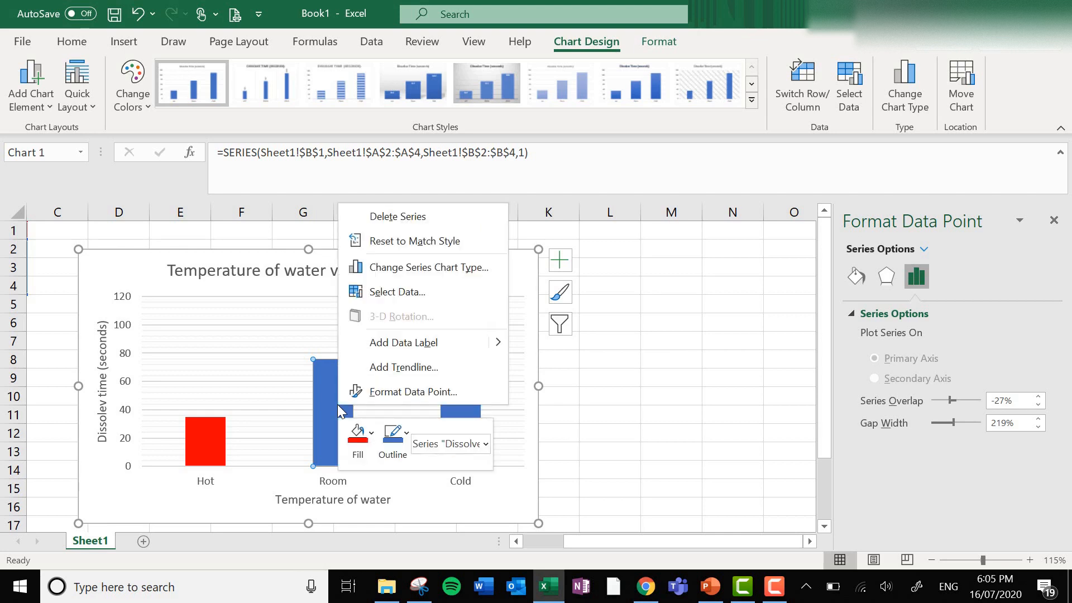
click(358, 438)
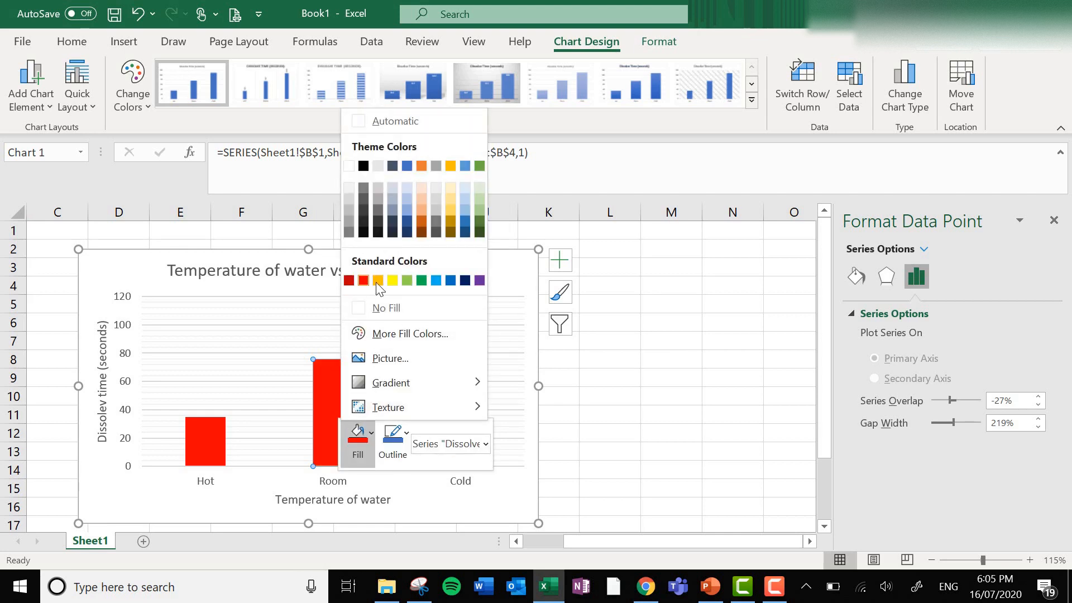
click(378, 280)
click(237, 484)
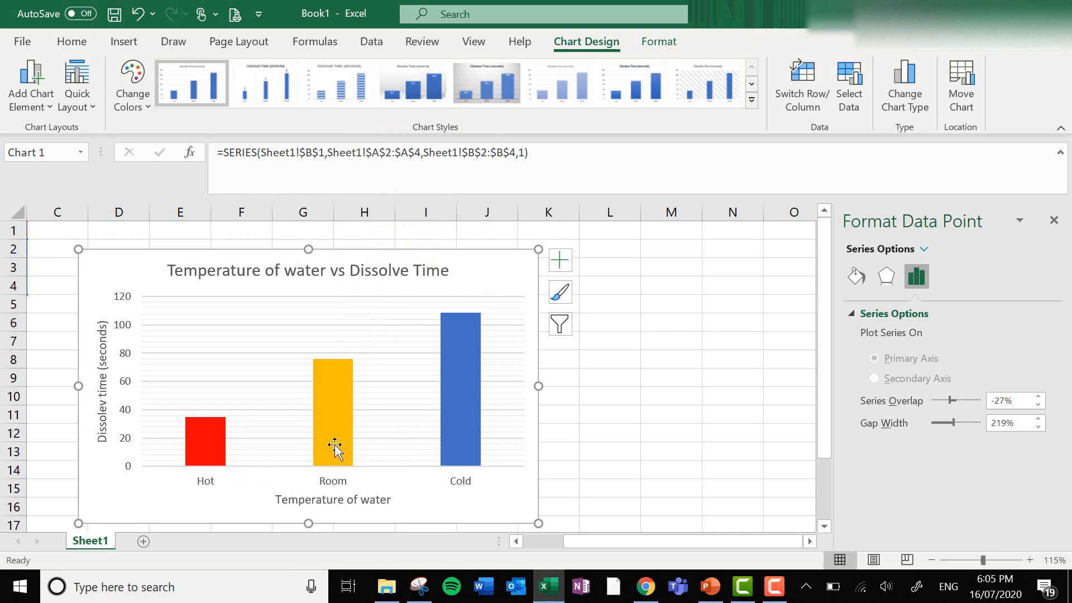
Fill only the Cold column of the chart with standard light blue and deselect the chart.
click(452, 372)
click(458, 381)
right_click(459, 380)
click(476, 405)
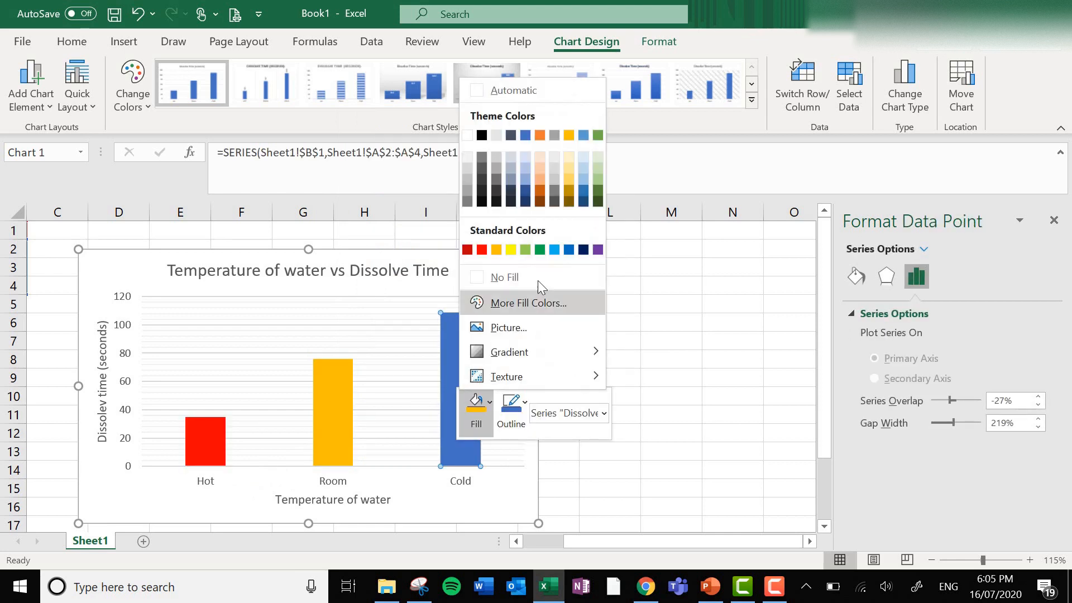
click(553, 249)
click(502, 282)
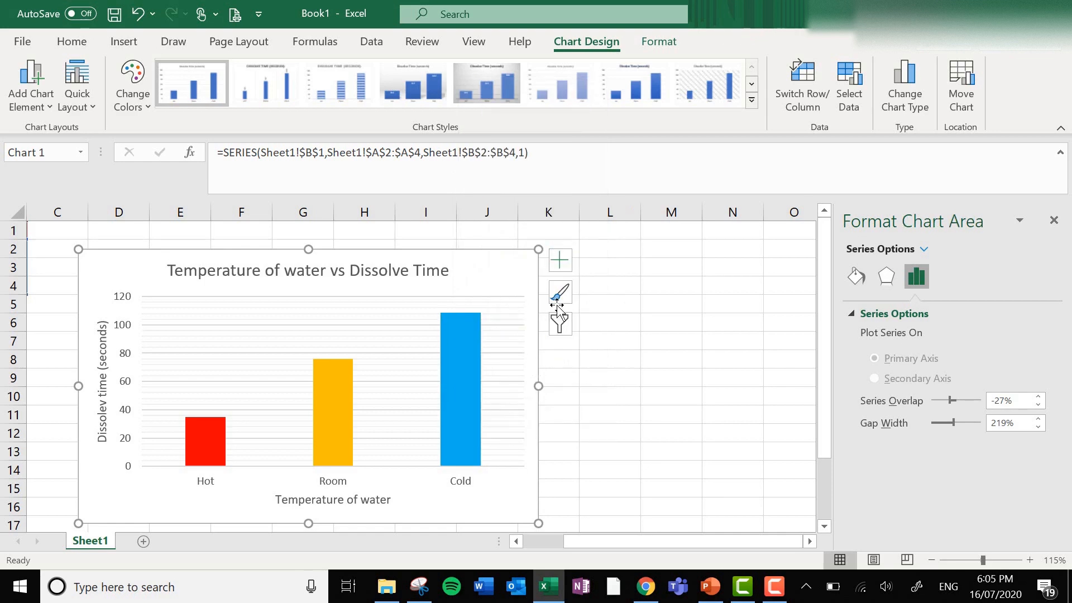
click(704, 391)
scroll(692, 385, down, 1)
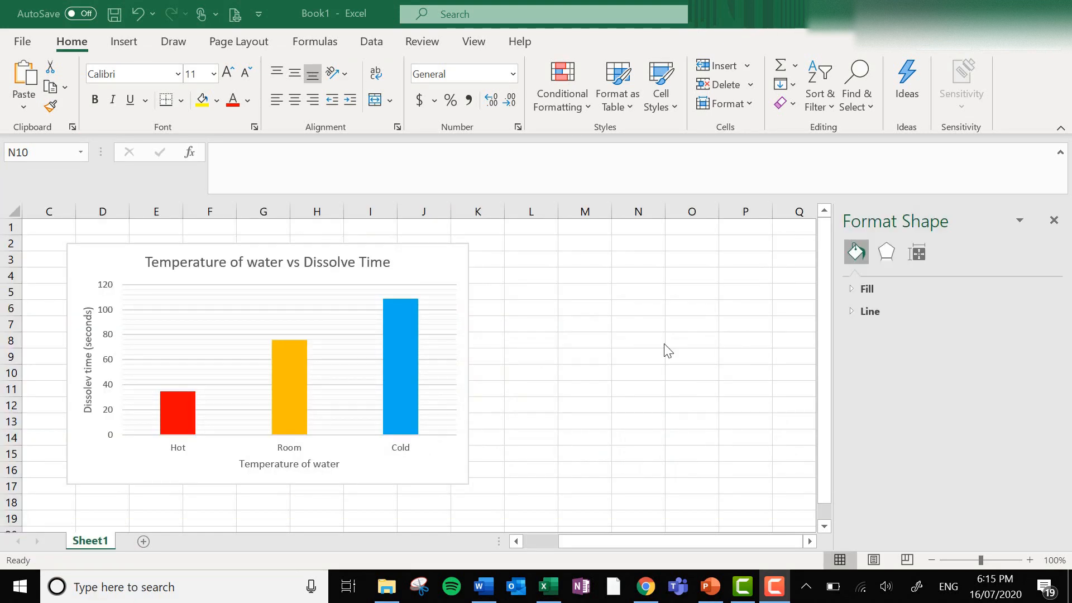
Copy the whole Temperature of water vs Dissolve Time chart from the worksheet.
click(484, 586)
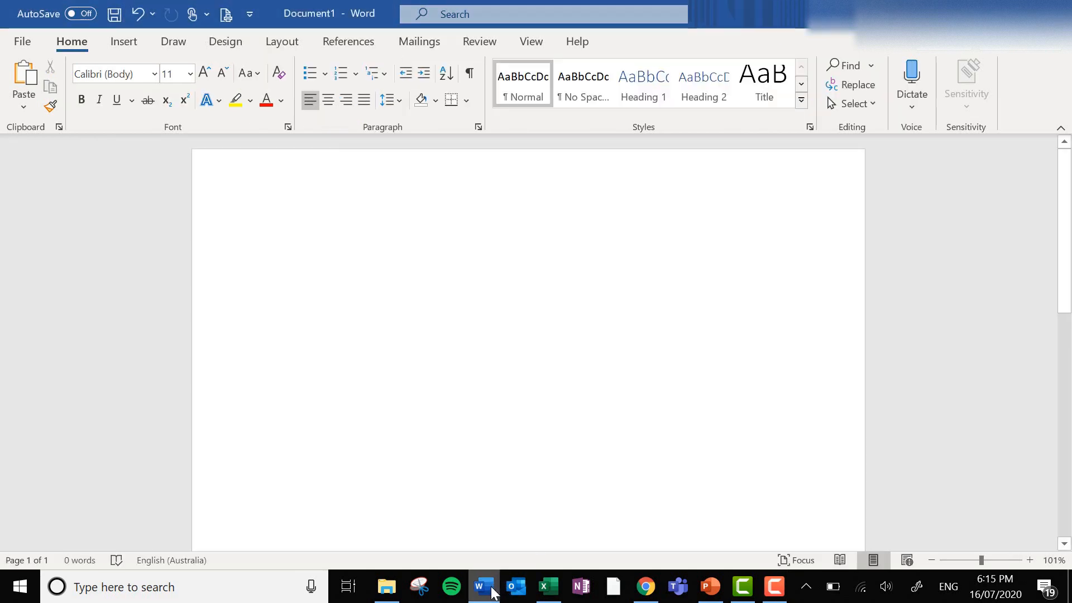
click(493, 593)
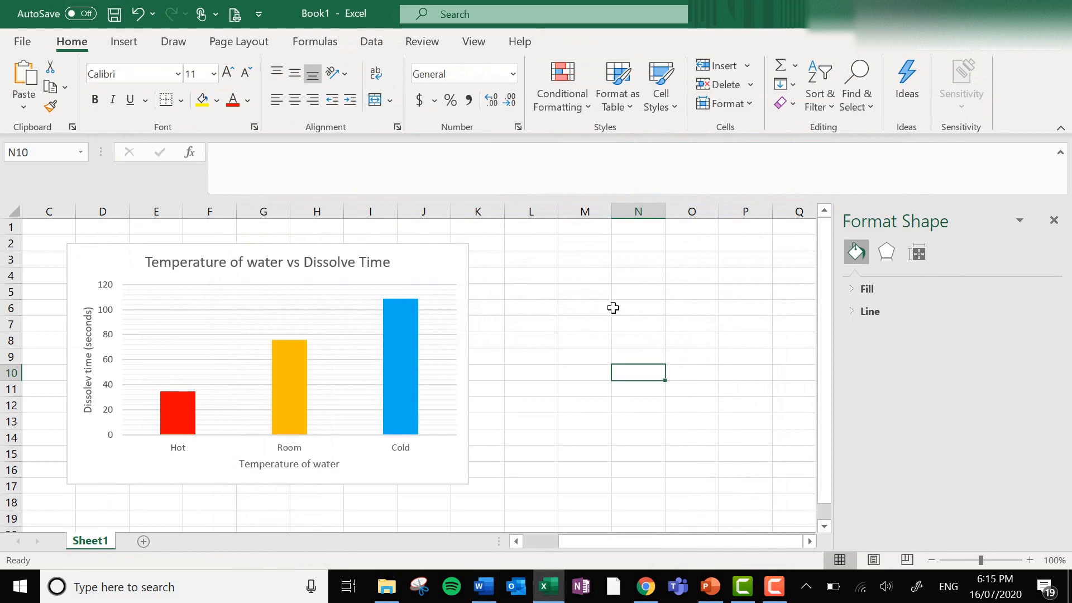
click(543, 337)
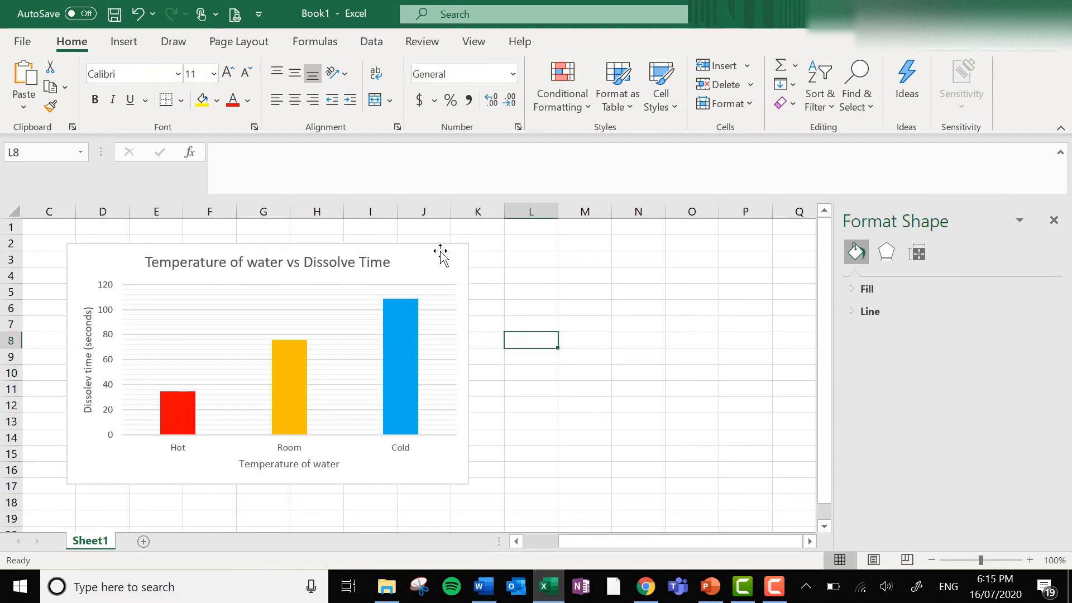
click(429, 262)
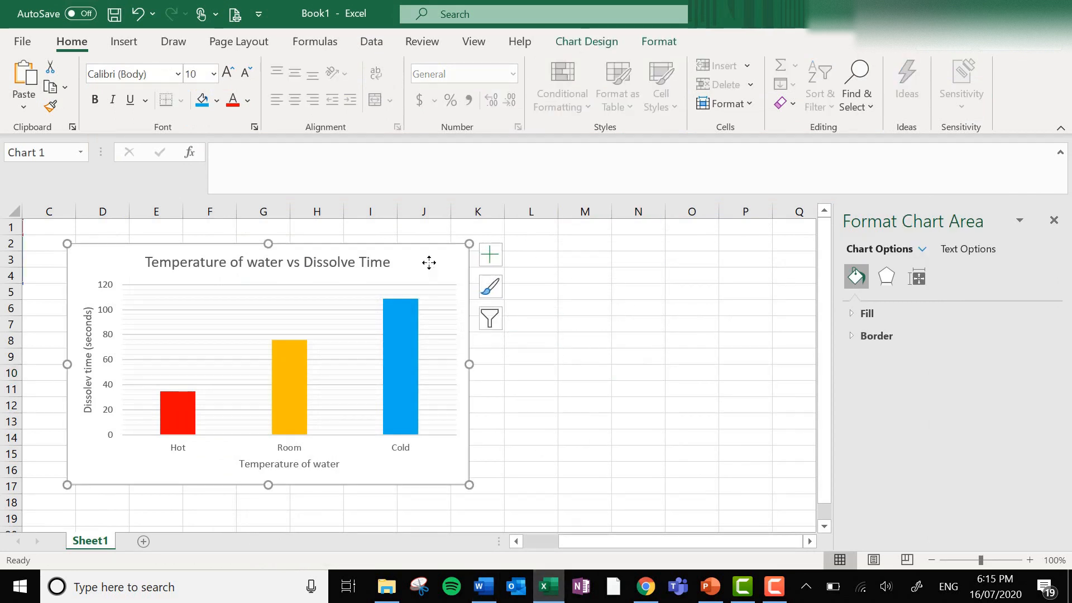
right_click(429, 262)
click(489, 145)
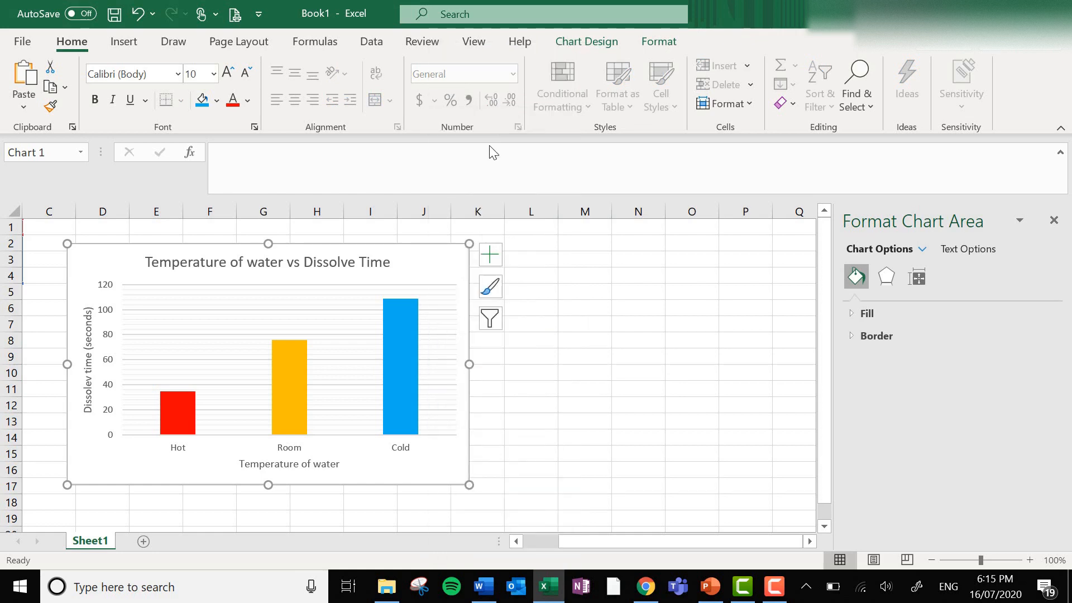
Switch to the blank Word document and enter the line "The temperature of water vs dissolve time graph is below:".
click(484, 586)
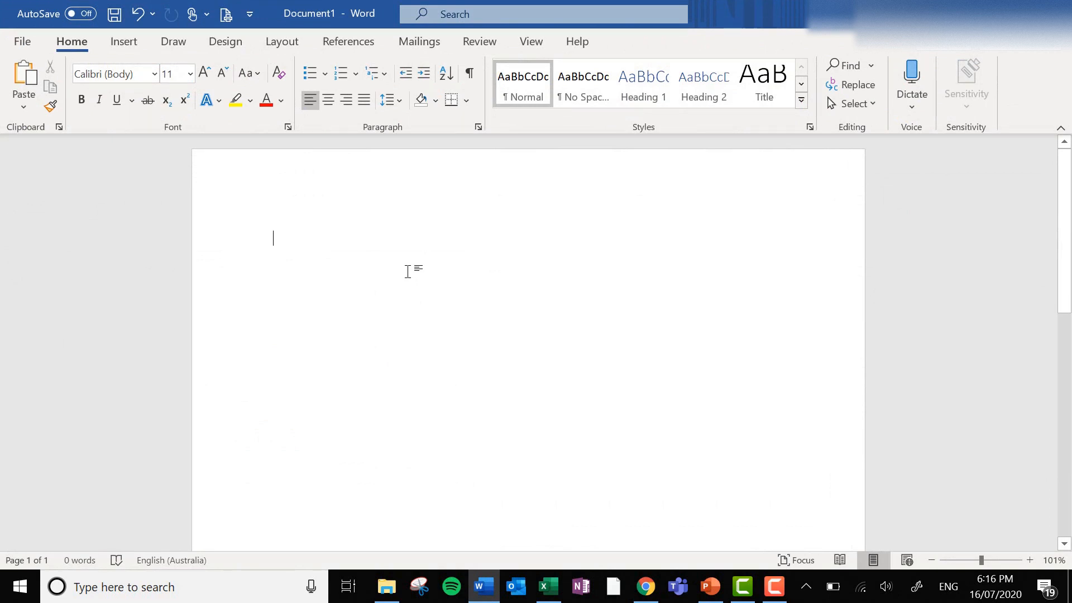
text(The temperature of w)
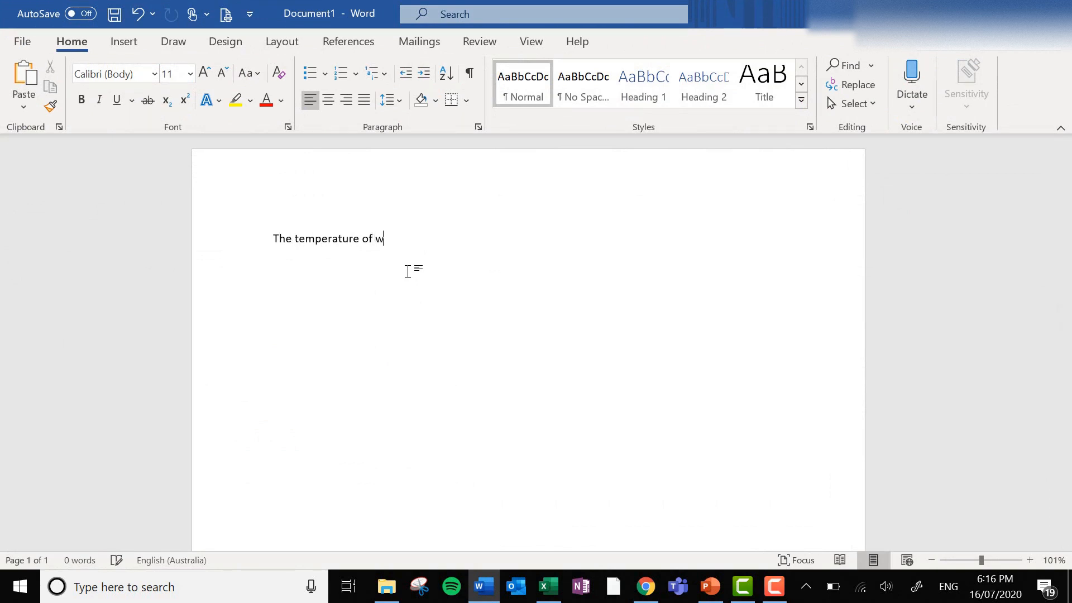
text(ater vs dissolve time grap)
text(h is below:)
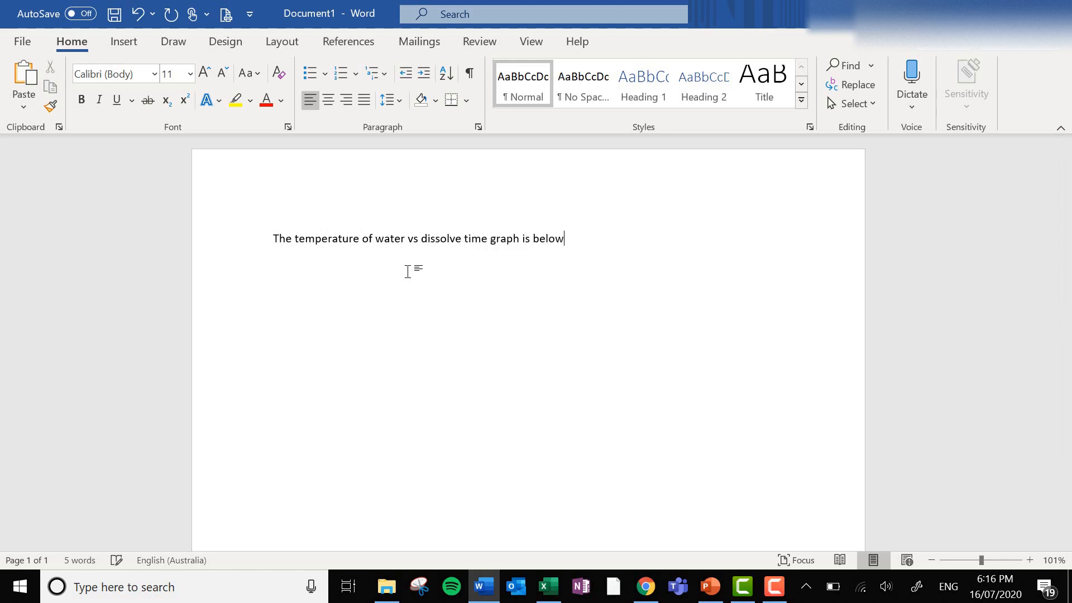
Paste the copied chart beneath the sentence using the destination theme and embedding the workbook.
right_click(300, 274)
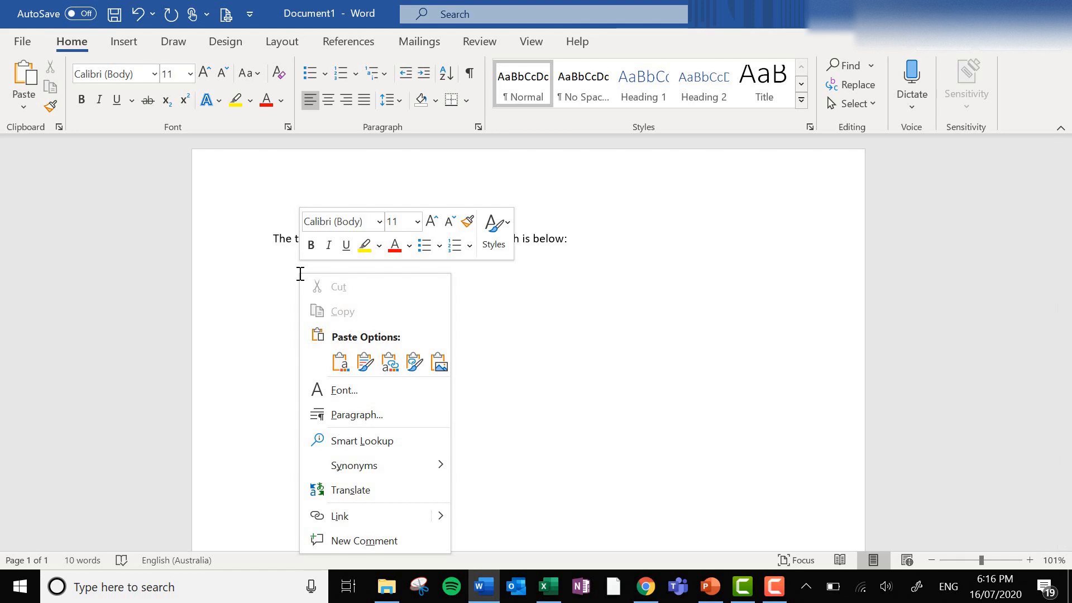
click(340, 364)
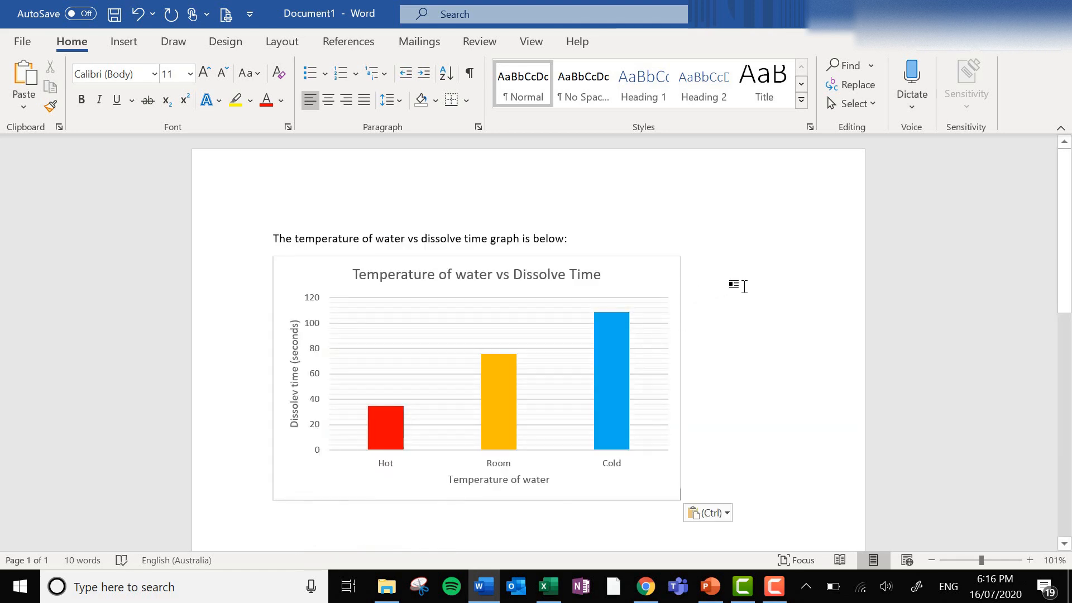
Try to move the pasted chart within the page.
click(648, 278)
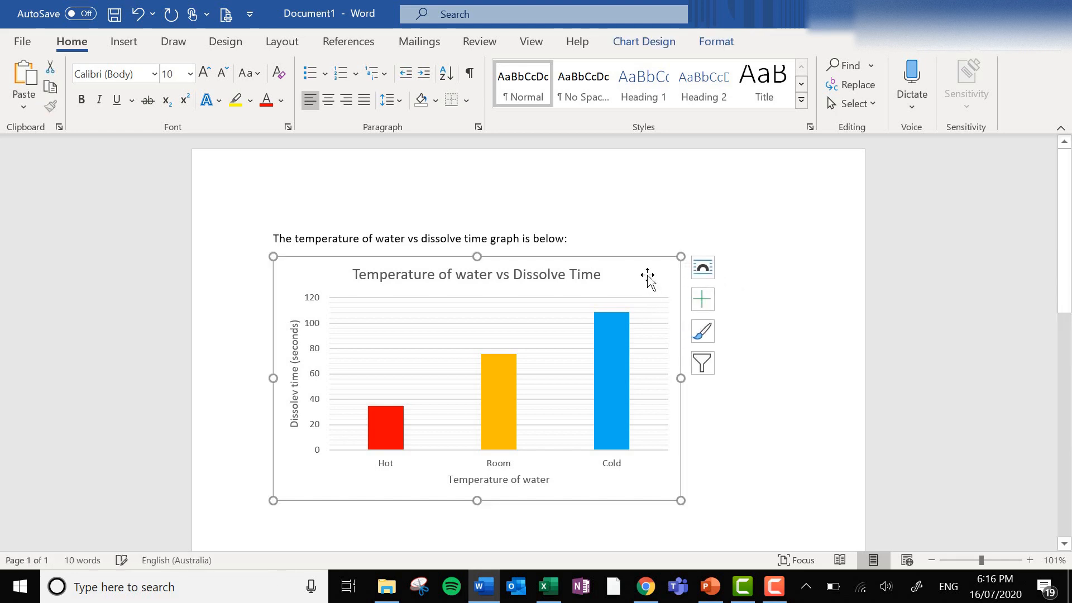
mouse_move(648, 277)
mouse_down()
mouse_move(770, 332)
mouse_move(784, 272)
mouse_move(447, 220)
mouse_move(653, 279)
mouse_up()
click(798, 291)
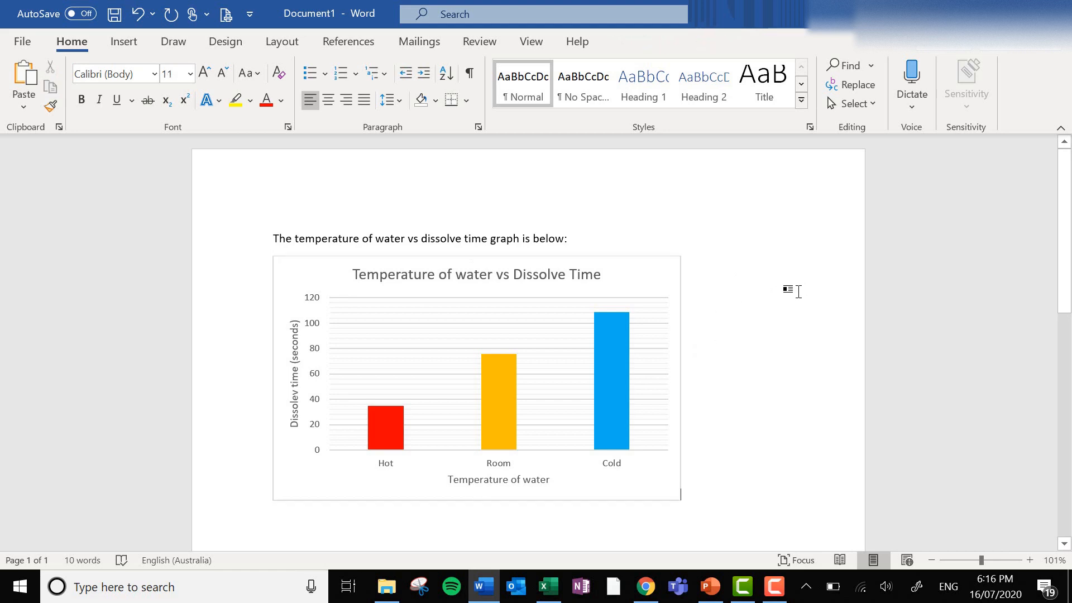
Set the pasted chart's text wrapping to Tight.
click(647, 279)
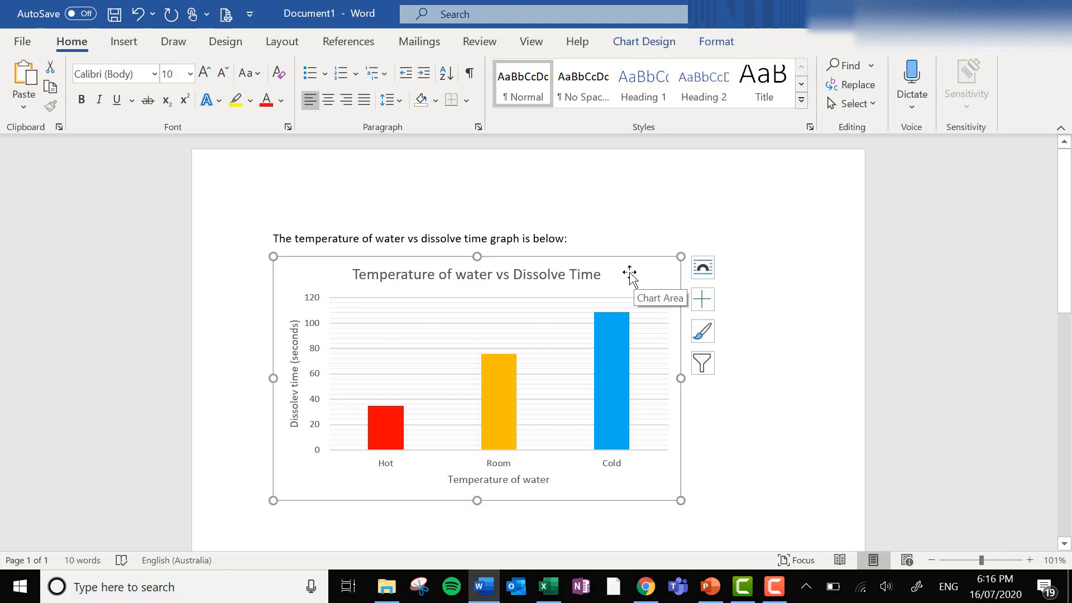
right_click(629, 273)
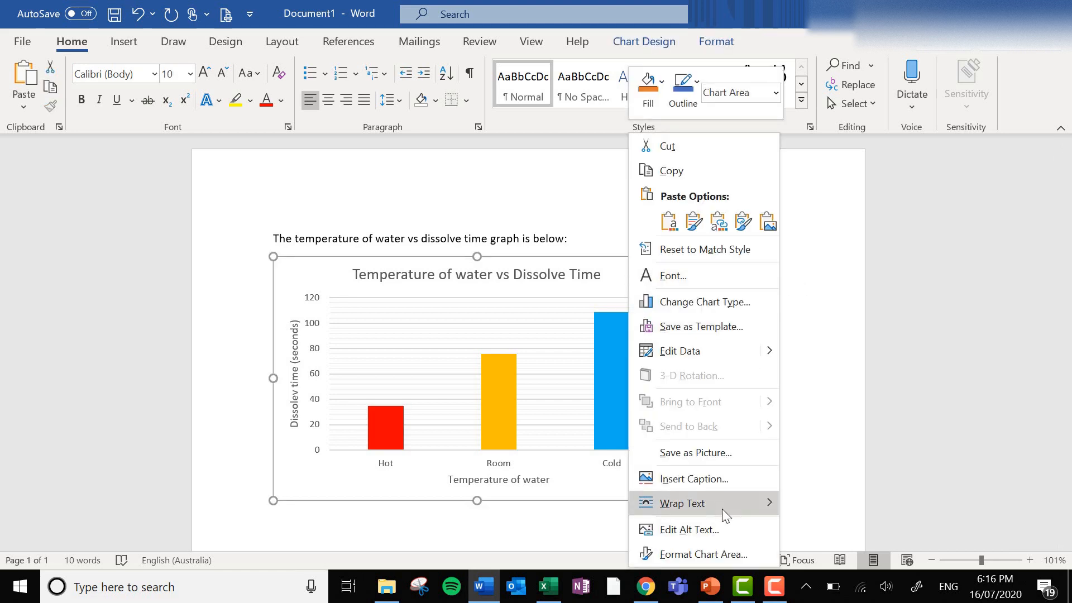
mouse_move(722, 508)
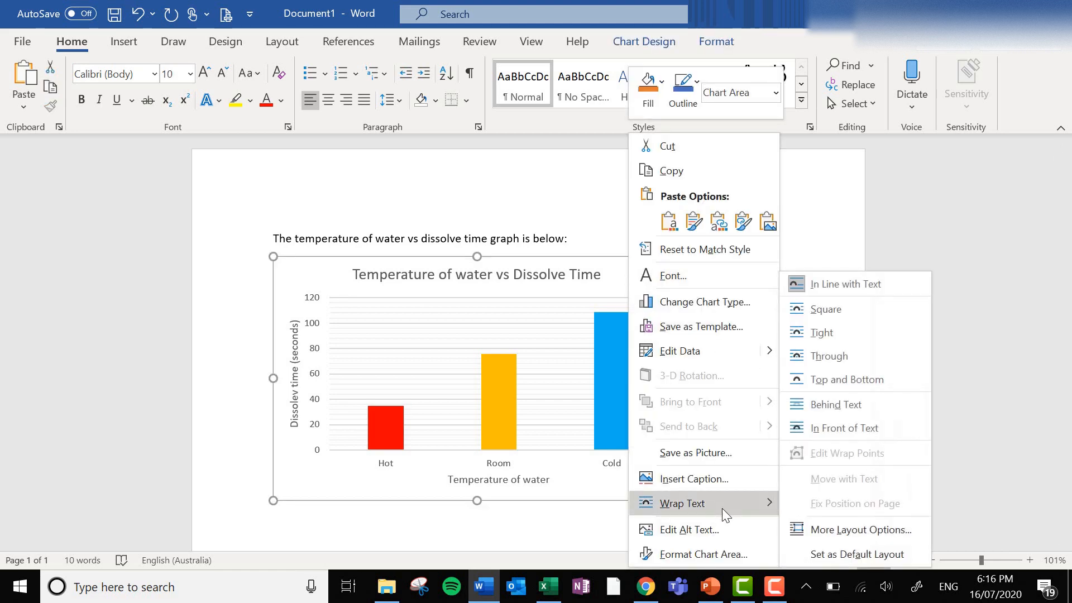
click(838, 330)
Move the chart around the page, place it directly below the sentence and deselect it.
drag(590, 356, 619, 223)
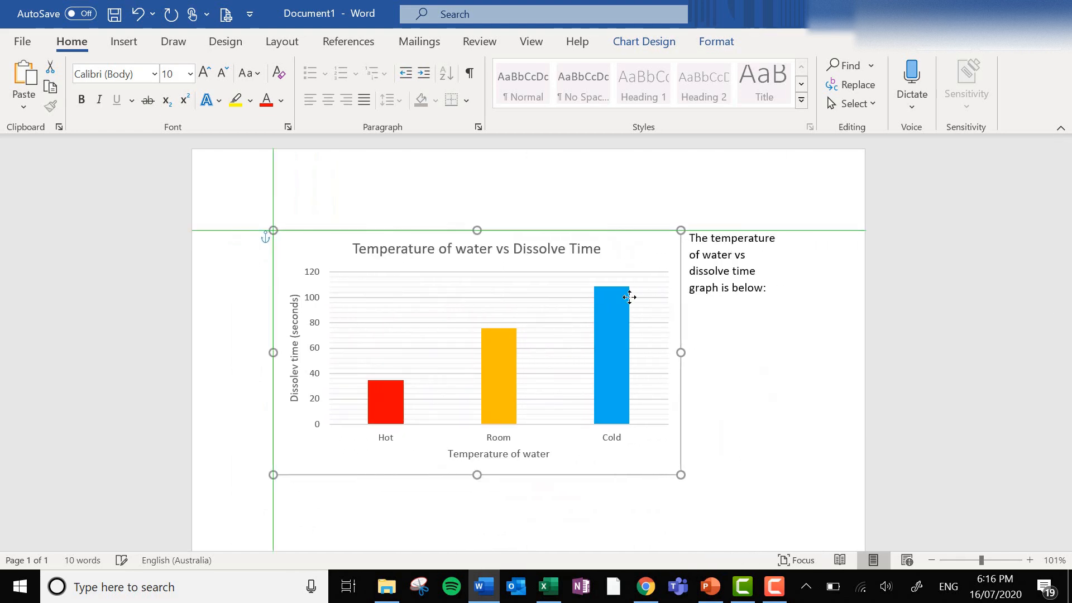
mouse_move(629, 297)
mouse_down()
mouse_move(685, 280)
mouse_move(685, 335)
mouse_move(624, 304)
mouse_move(617, 282)
mouse_up()
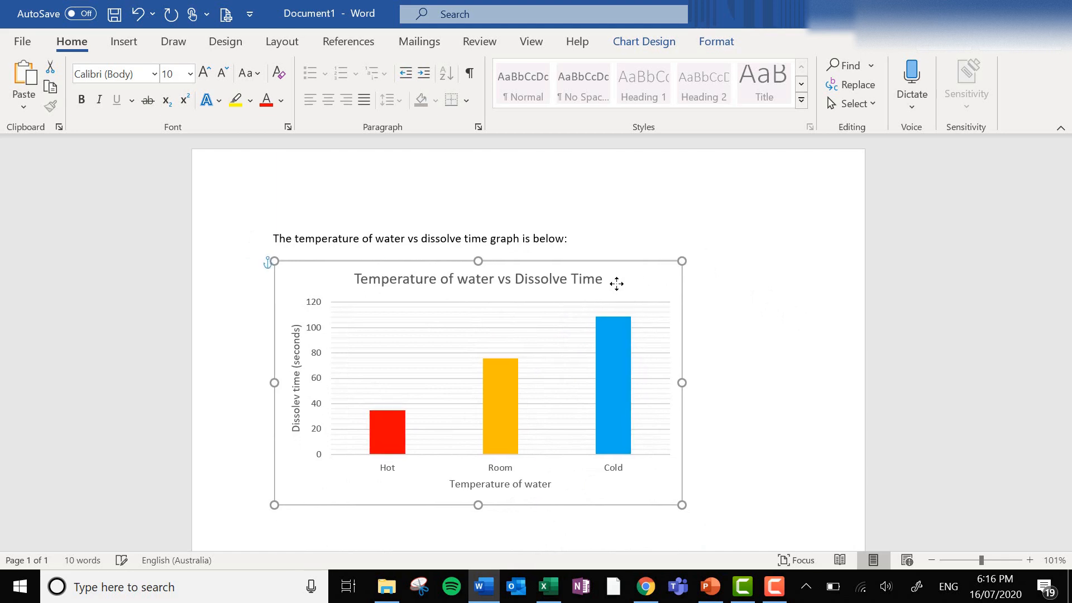
click(759, 360)
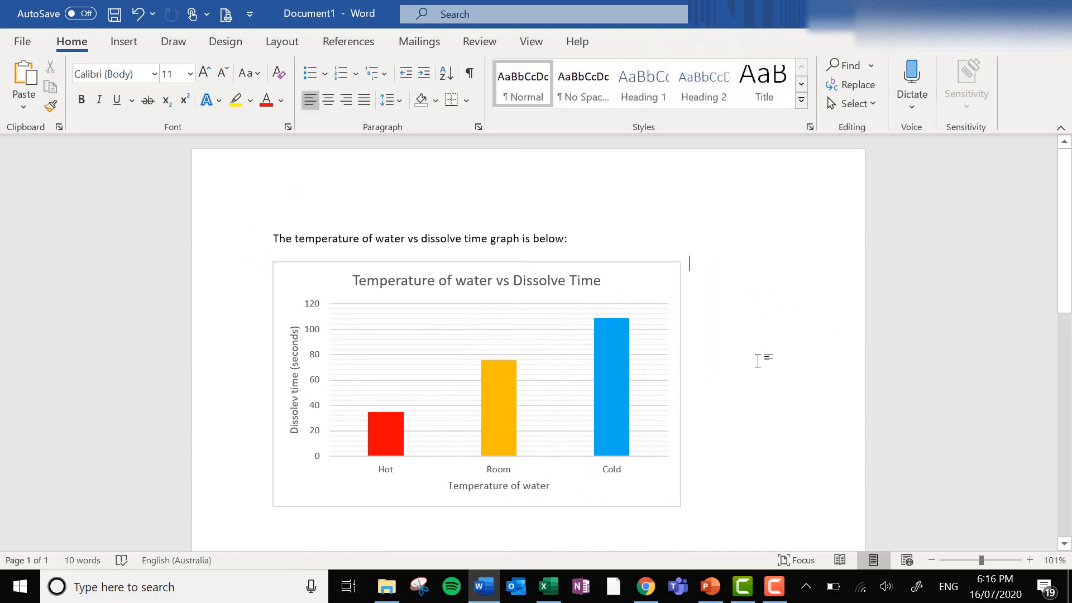